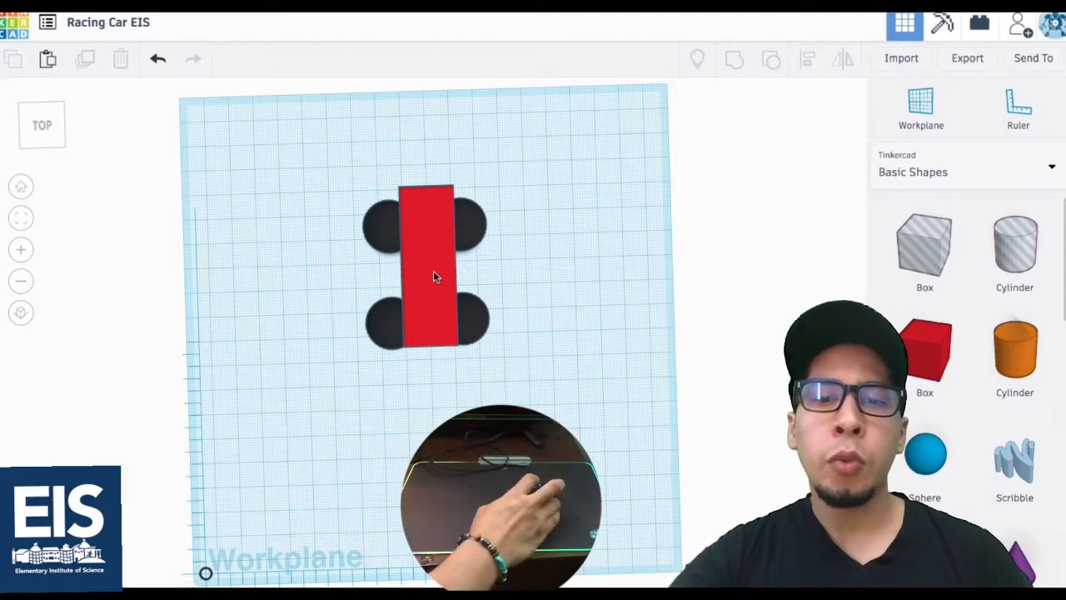
- Examine the red car body and its four black wheels from above
scroll(443, 263, "up", 5)
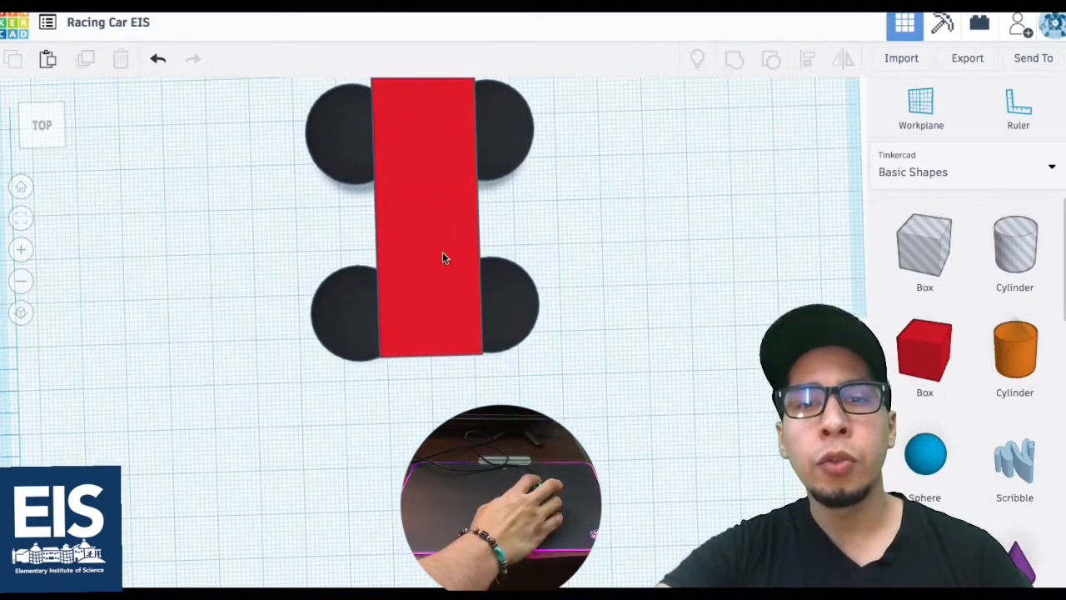
scroll(442, 257, "down", 3)
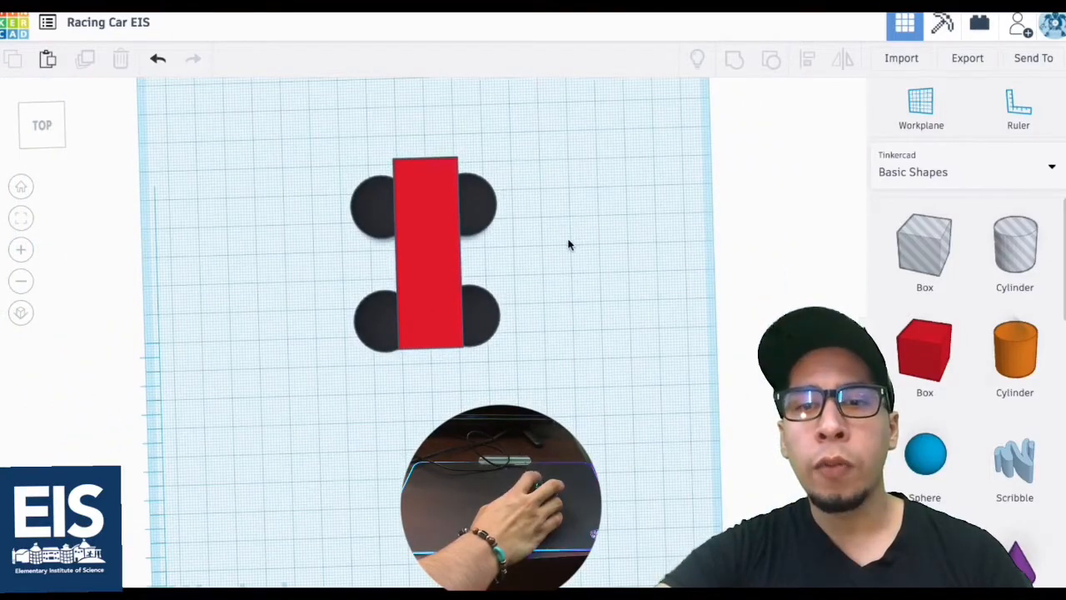
middle_click_drag(565, 240, 613, 214)
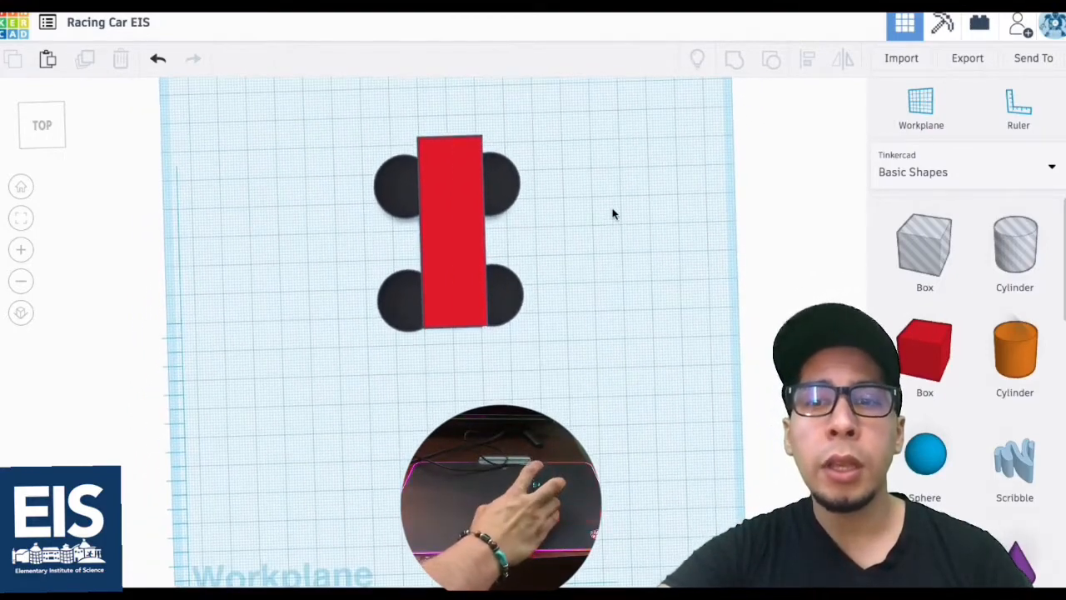
middle_click_drag(455, 103, 330, 13)
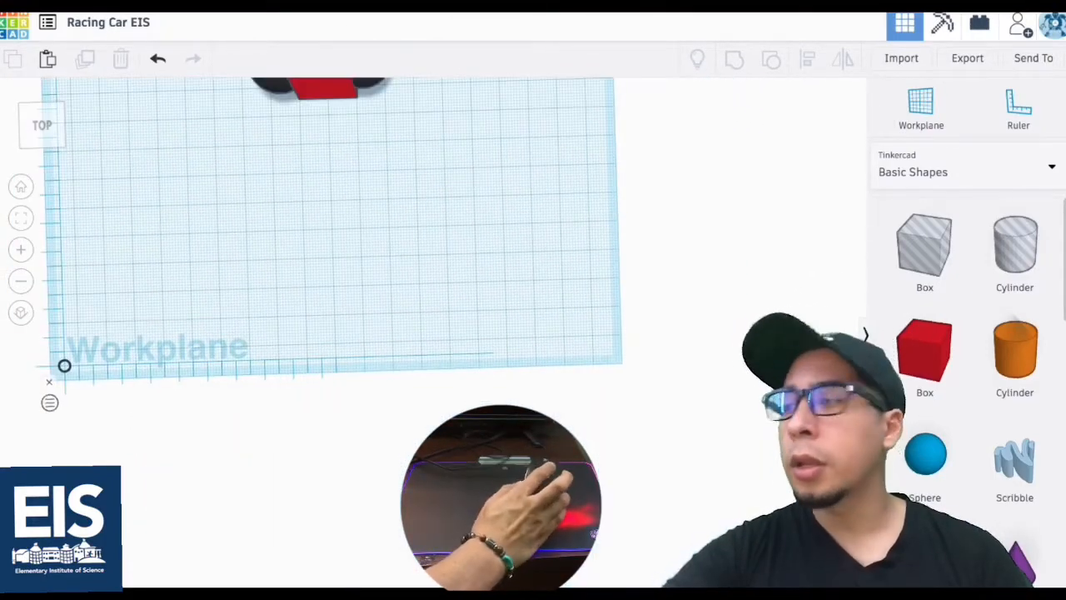
middle_click_drag(523, 145, 643, 88)
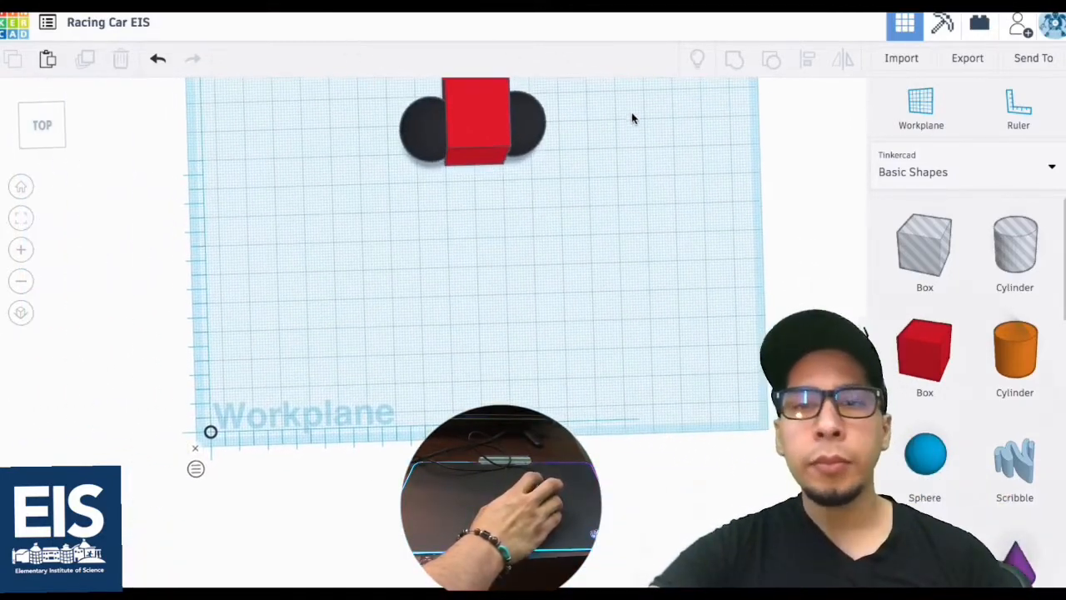
middle_click_drag(607, 124, 583, 334)
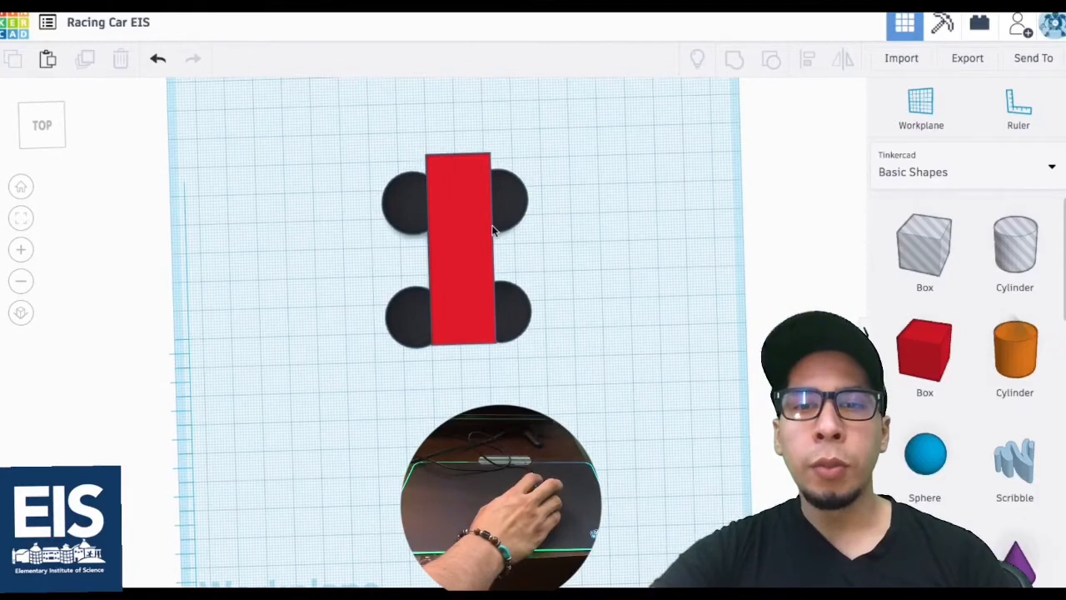
scroll(494, 224, "up", 5)
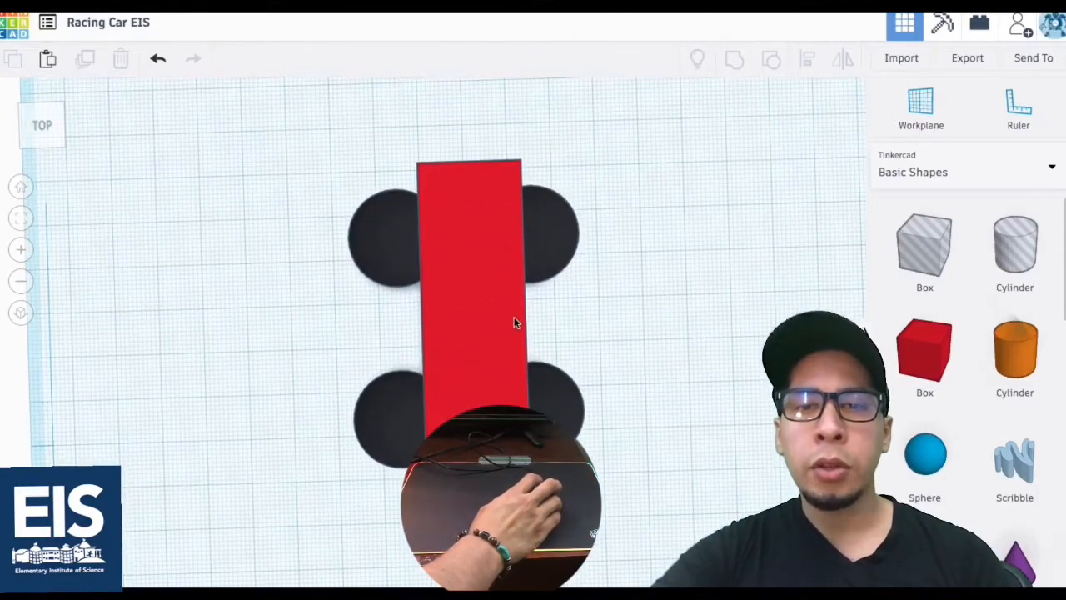
scroll(513, 323, "up", 3)
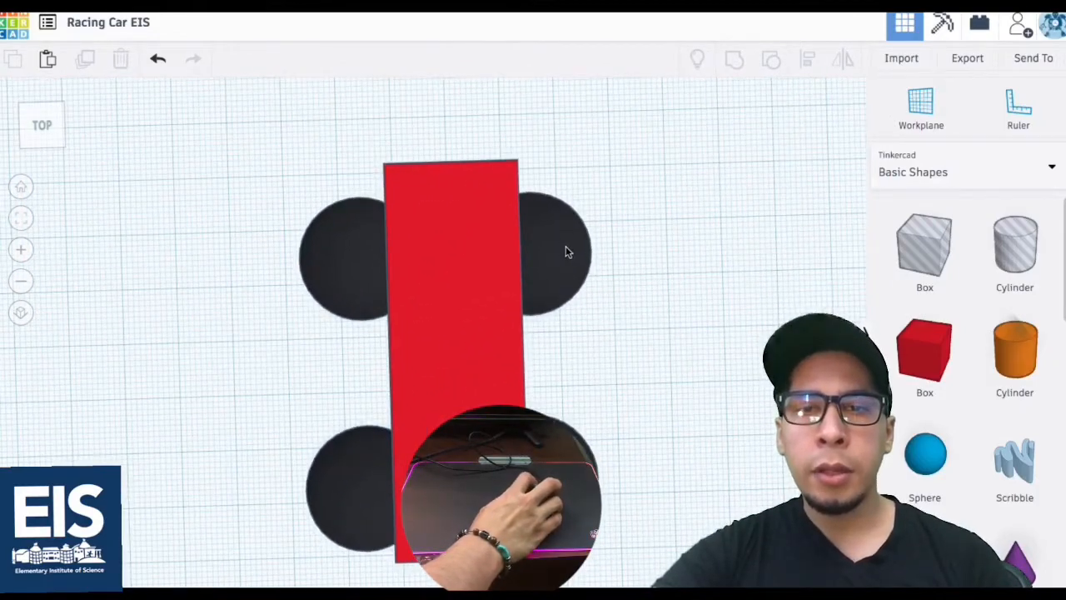
- Delete the two black wheels on the right side of the red car body
left_click(563, 250)
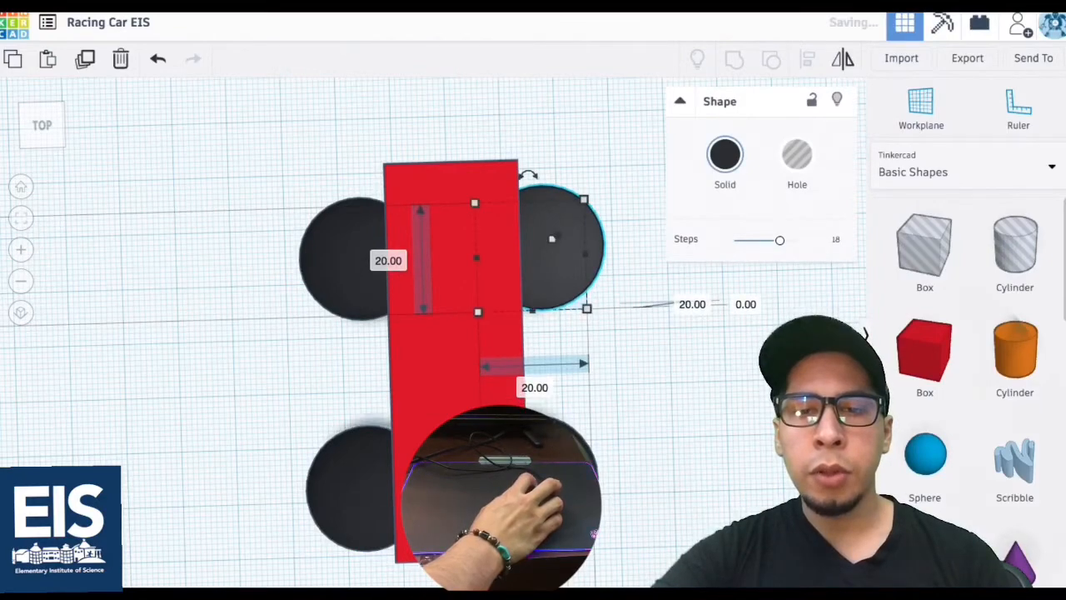
left_click(560, 479)
left_click_drag(559, 479, 553, 475)
left_click(666, 369)
right_click_drag(666, 369, 595, 261)
left_click(592, 256)
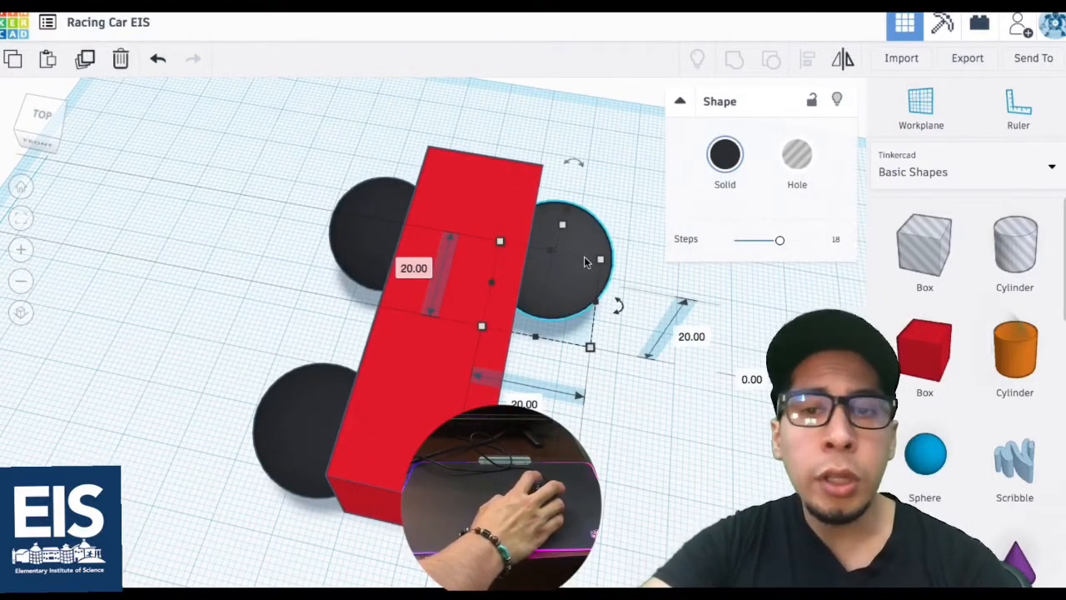
left_click(618, 162)
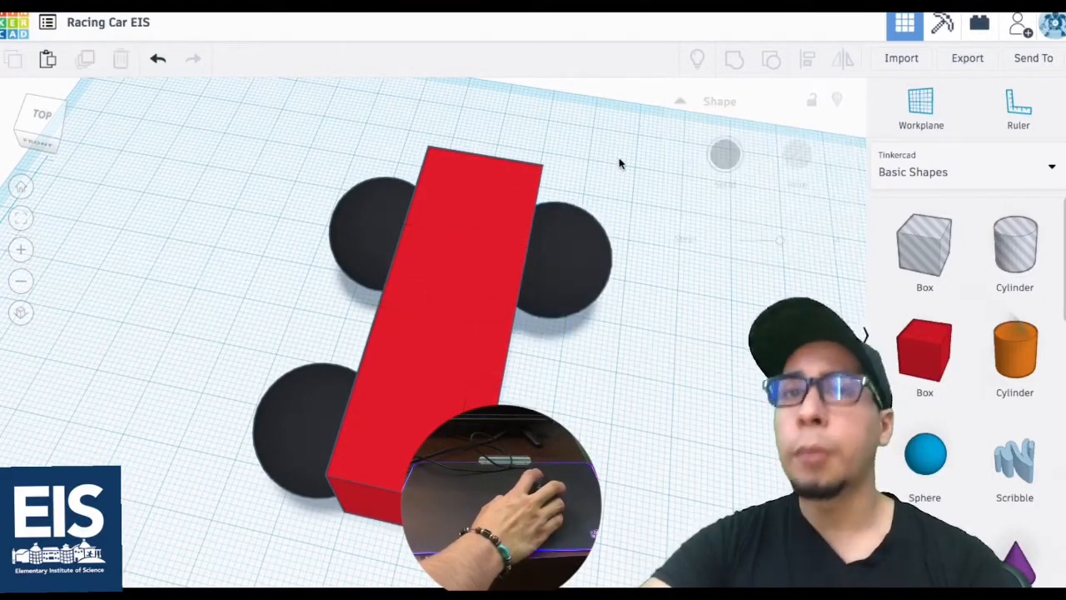
left_click(586, 260)
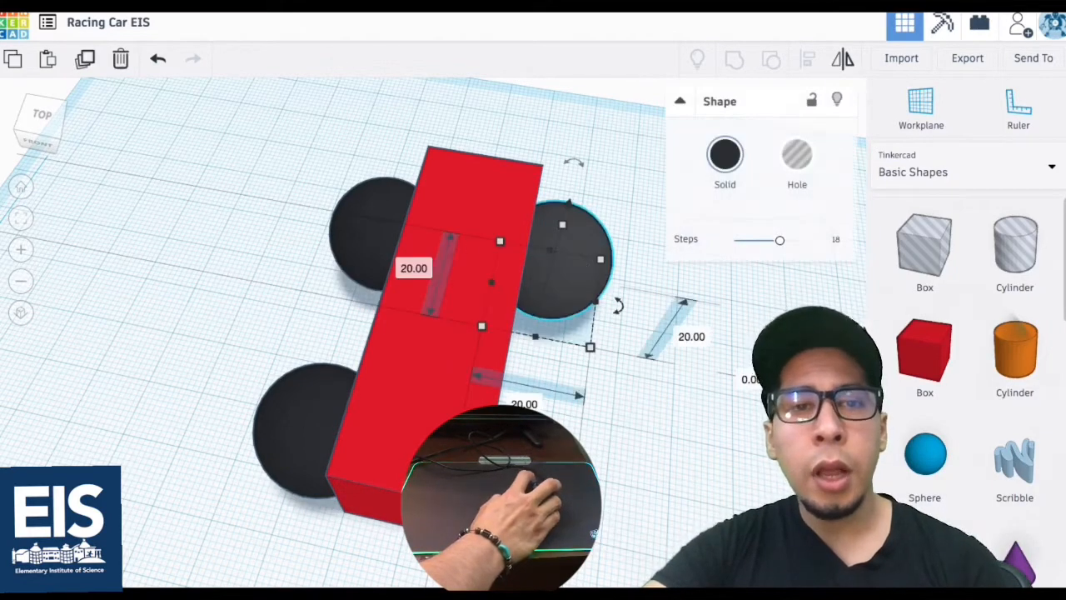
left_click(124, 60)
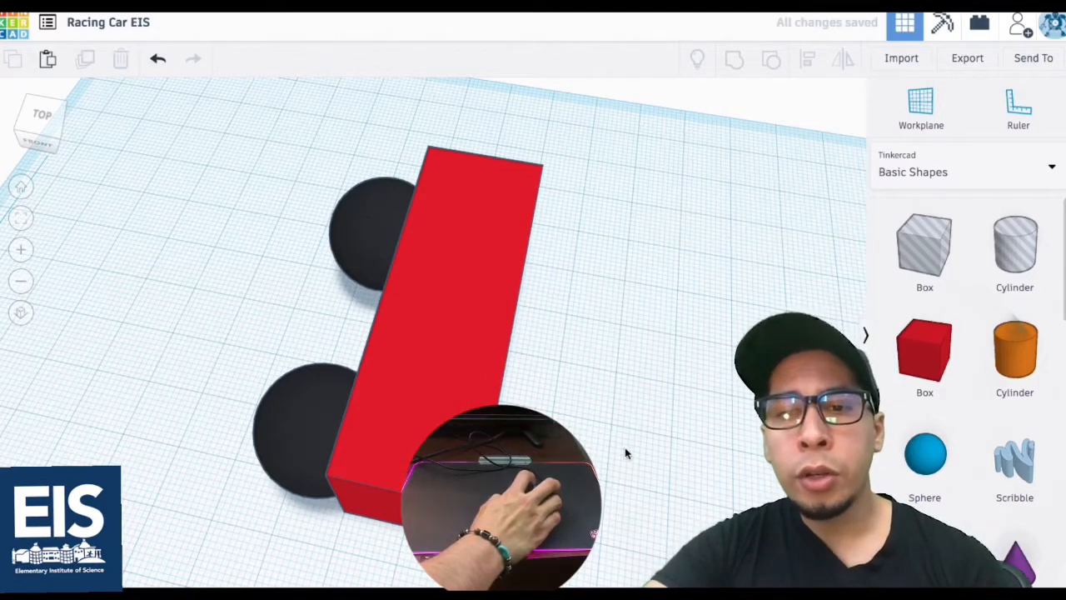
left_click(546, 466)
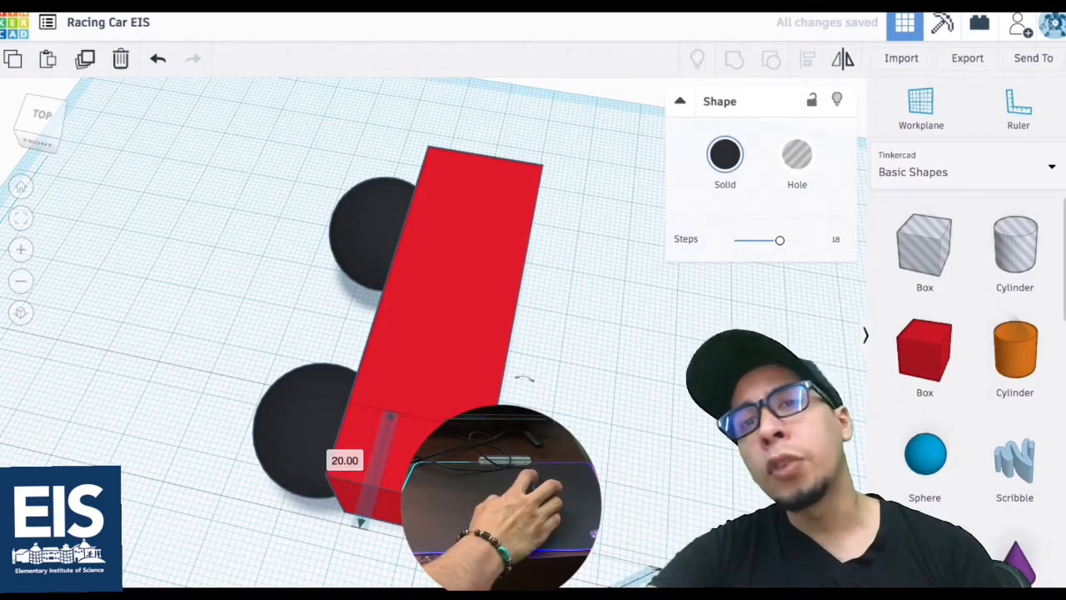
key("Delete")
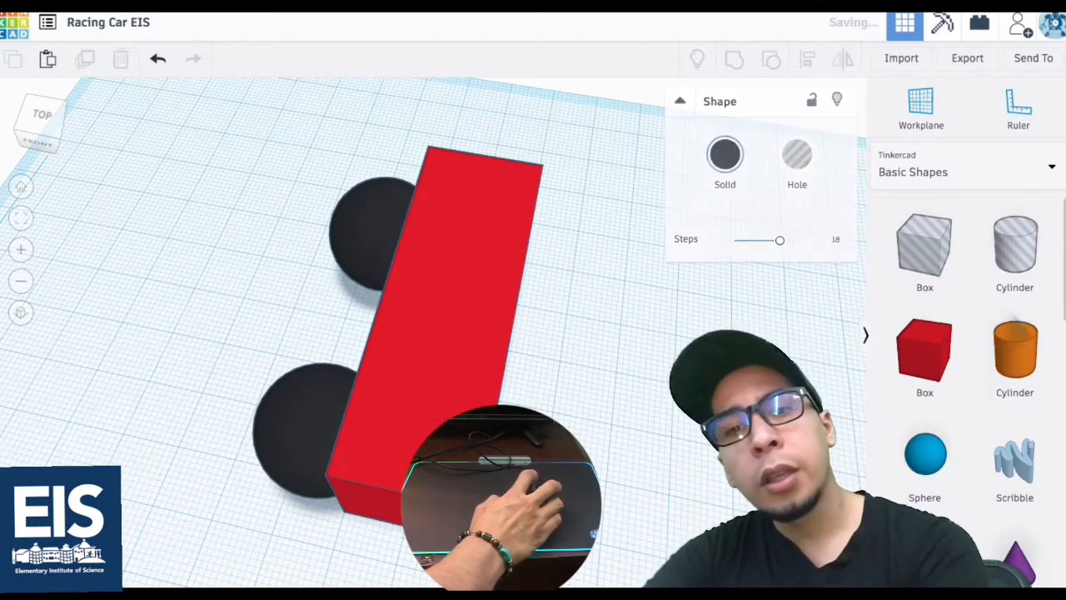
- Delete the two remaining black wheels on the left side of the car body
left_click(371, 209)
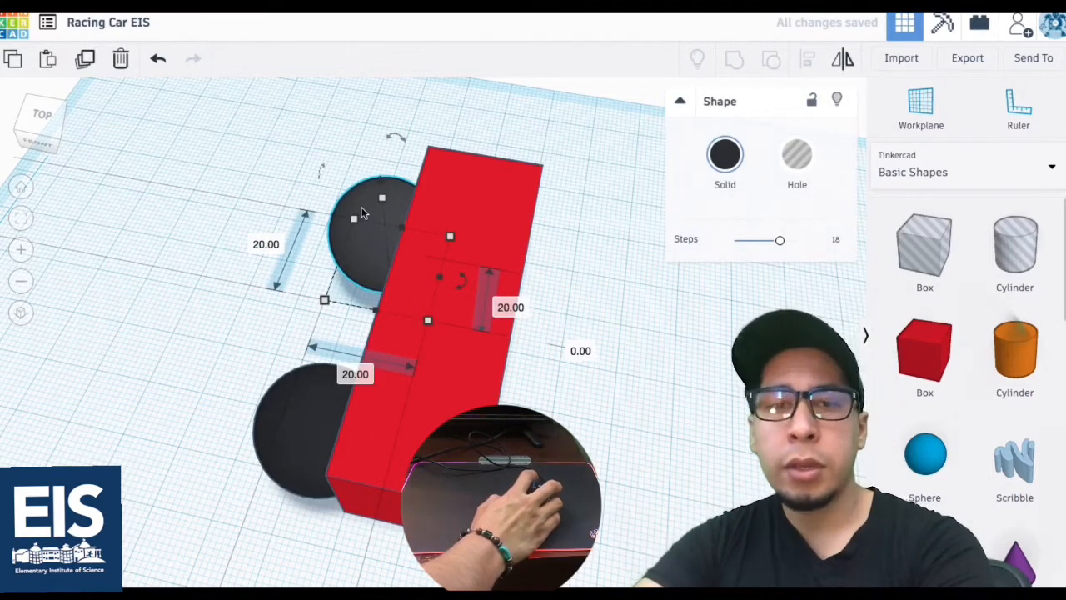
key("Delete")
left_click(297, 413)
key("Delete")
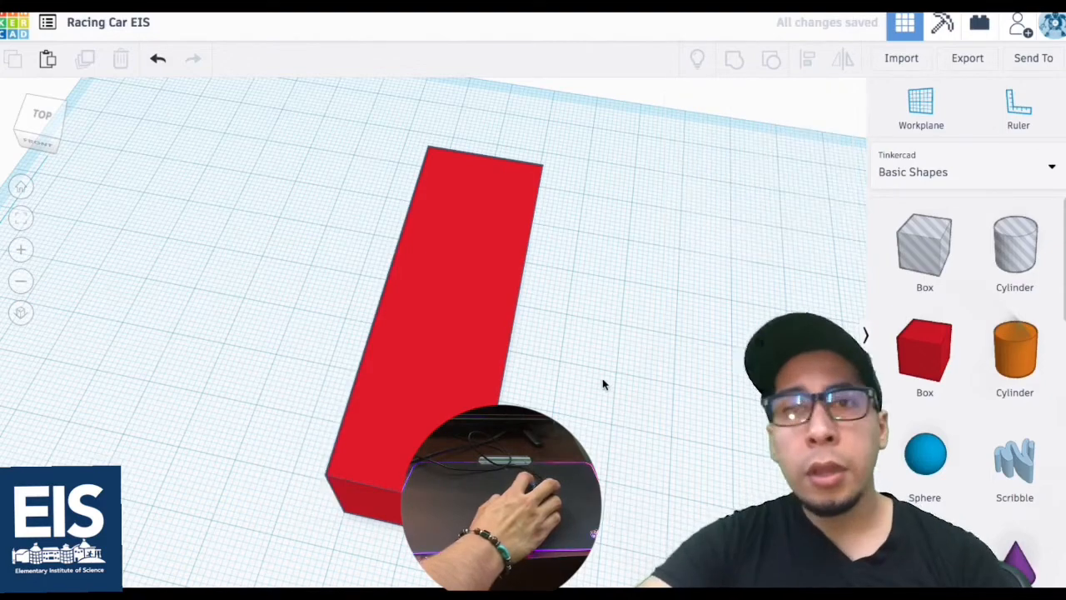
- Place a solid cylinder on the workplane beside the red body and rotate it 90° onto its side
scroll(614, 350, "down", 5)
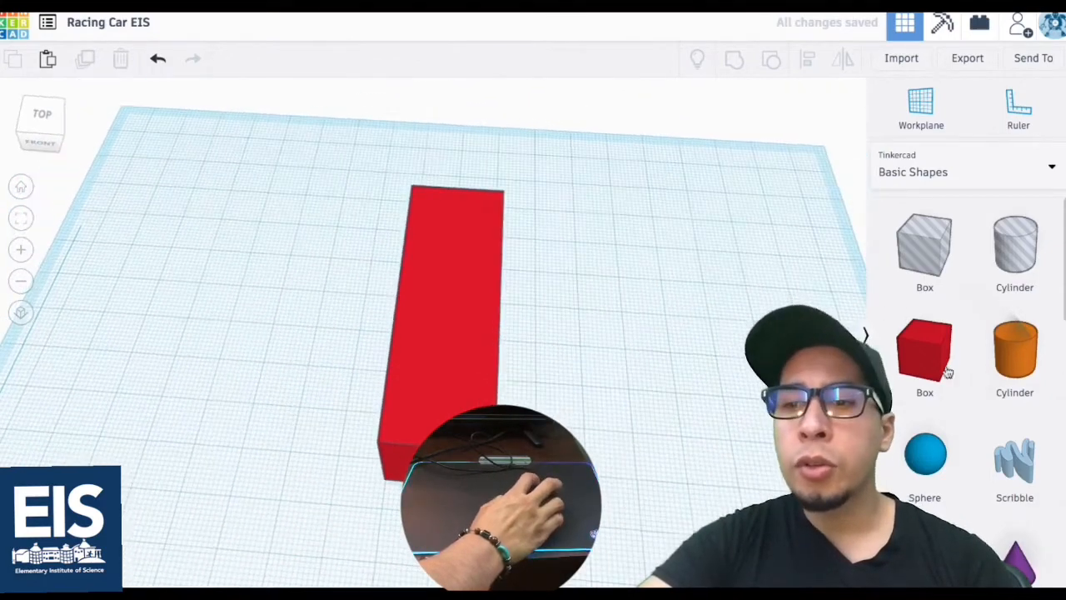
left_click_drag(1014, 350, 328, 272)
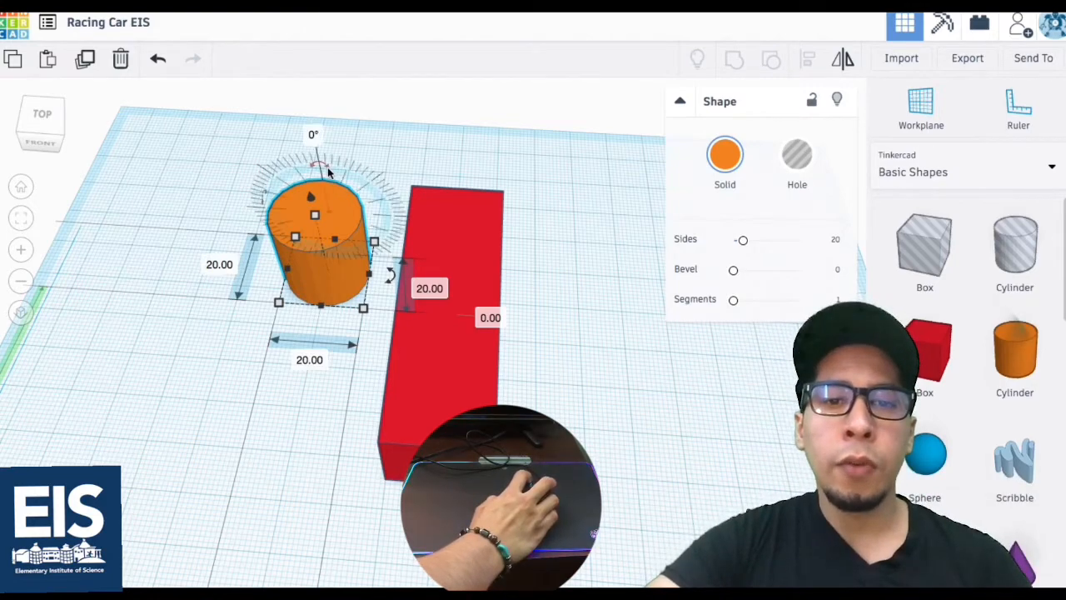
mouse_move(377, 169)
right_mouse_down()
mouse_move(402, 144)
mouse_move(372, 164)
mouse_move(391, 158)
right_mouse_up()
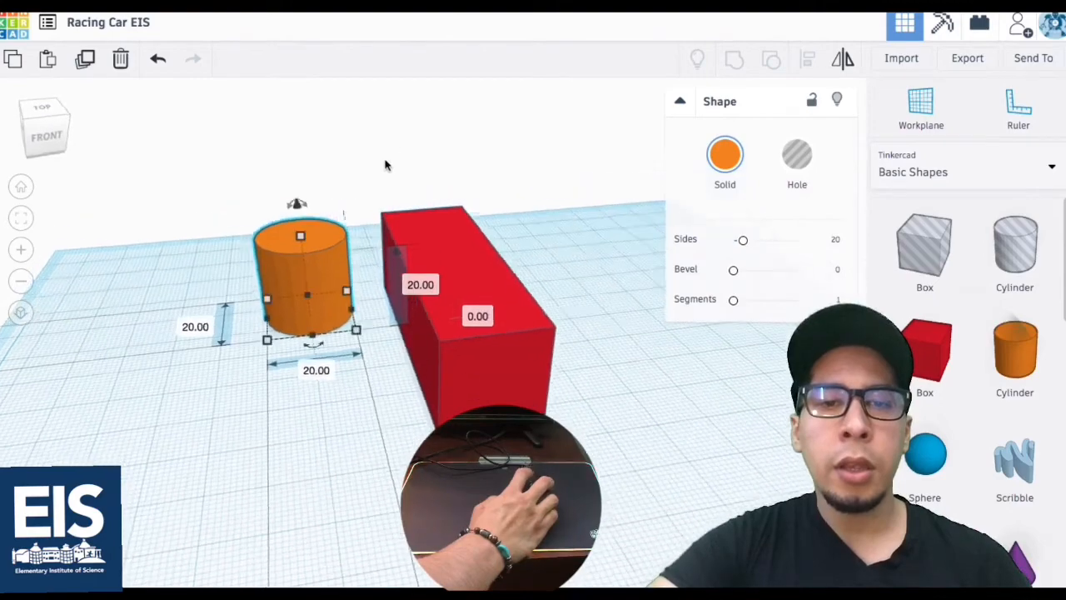
right_click_drag(340, 193, 295, 257)
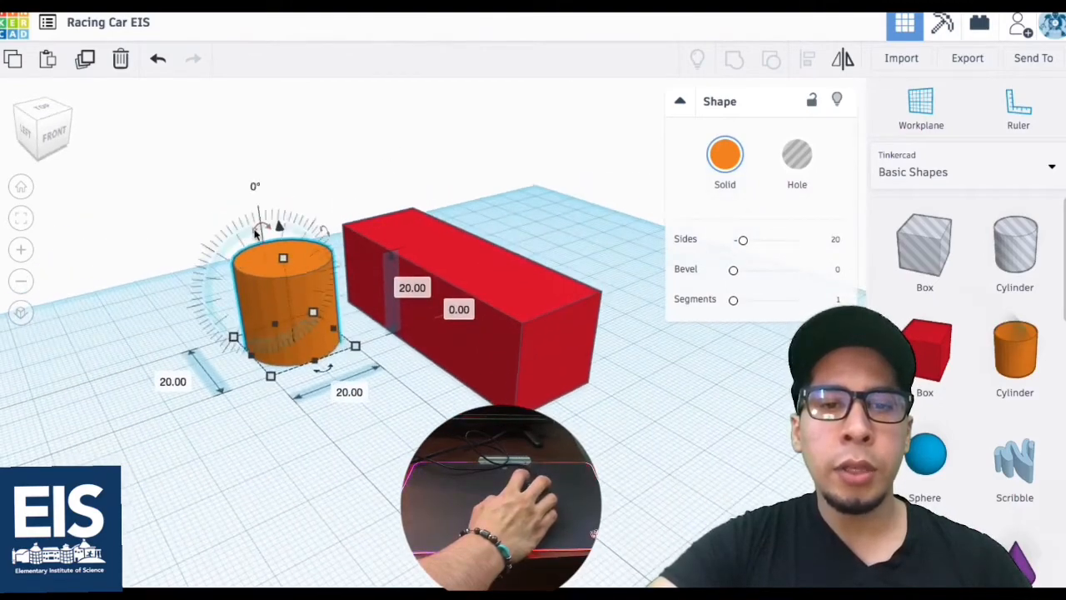
left_click_drag(258, 235, 257, 235)
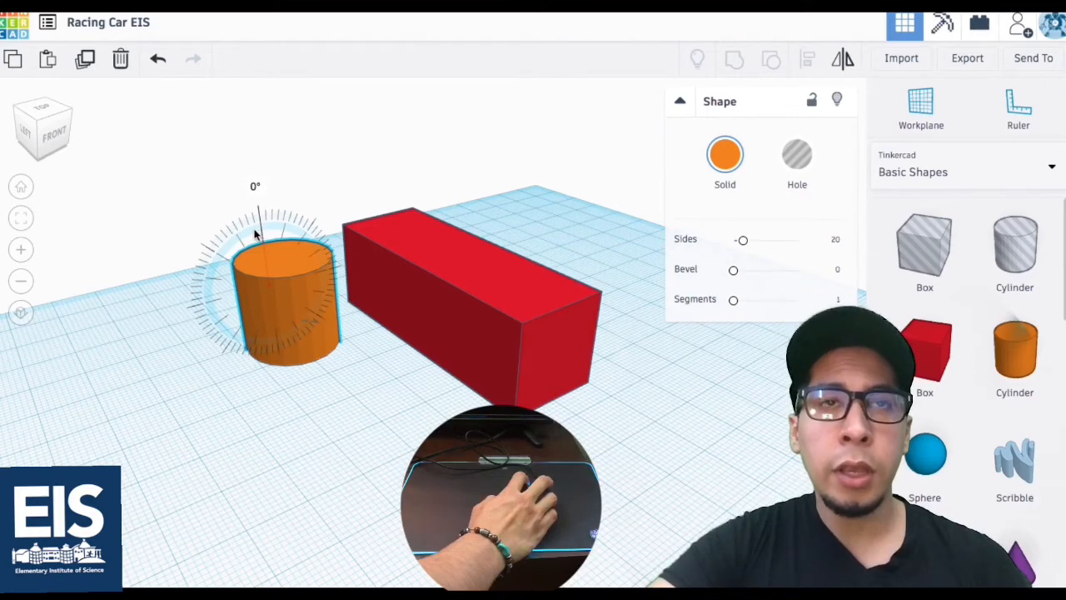
left_click_drag(256, 234, 222, 308)
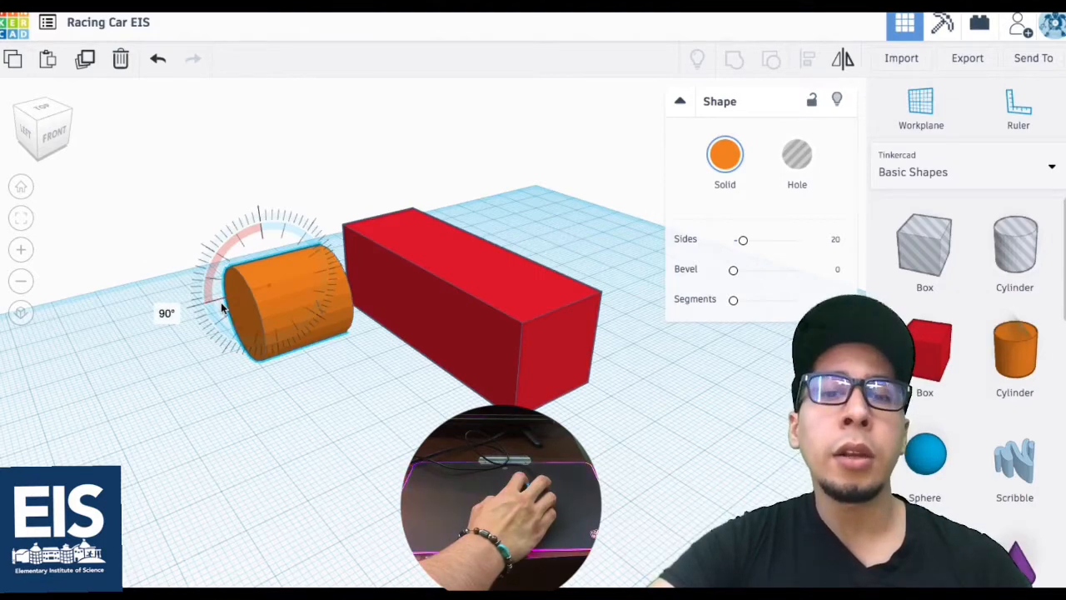
left_click_drag(220, 304, 222, 305)
- Set the cylinder's length to 60 mm and move it so it sticks out on both sides of the red body
right_click_drag(257, 325, 915, 336)
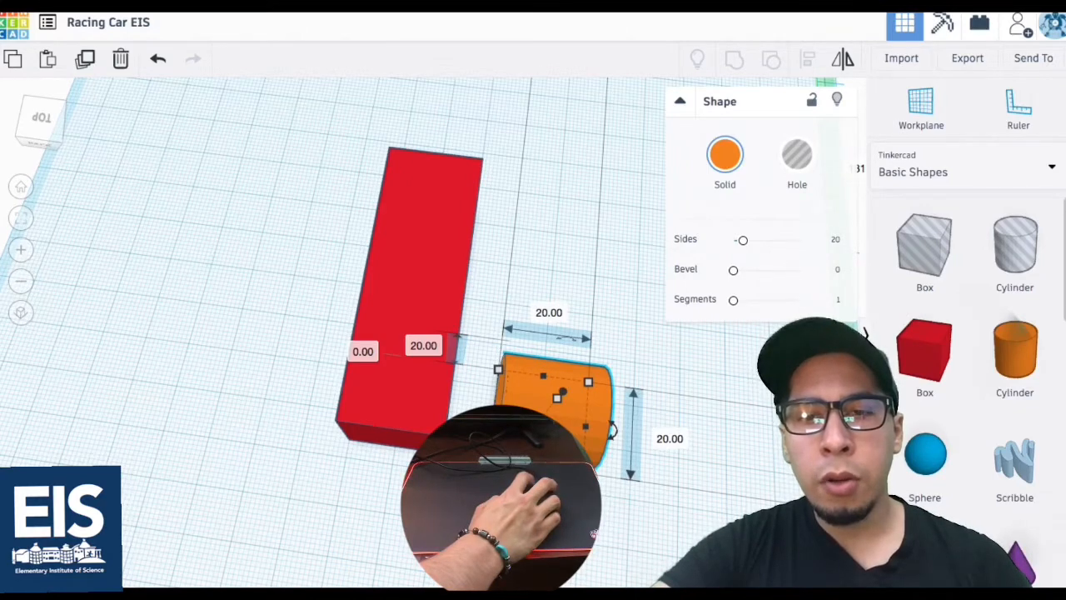
left_click_drag(498, 398, 284, 384)
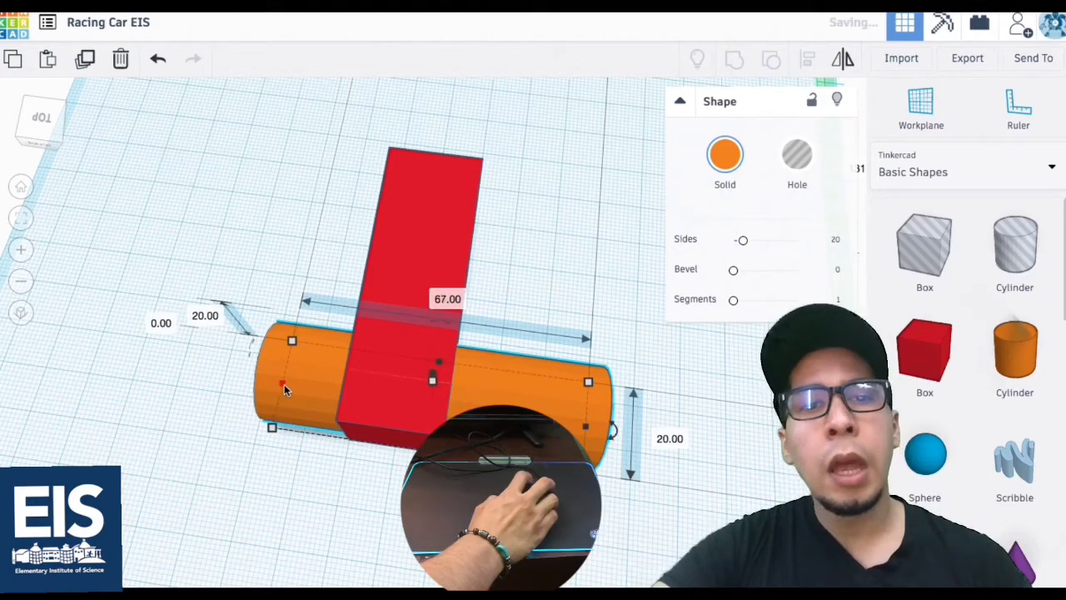
left_click(160, 60)
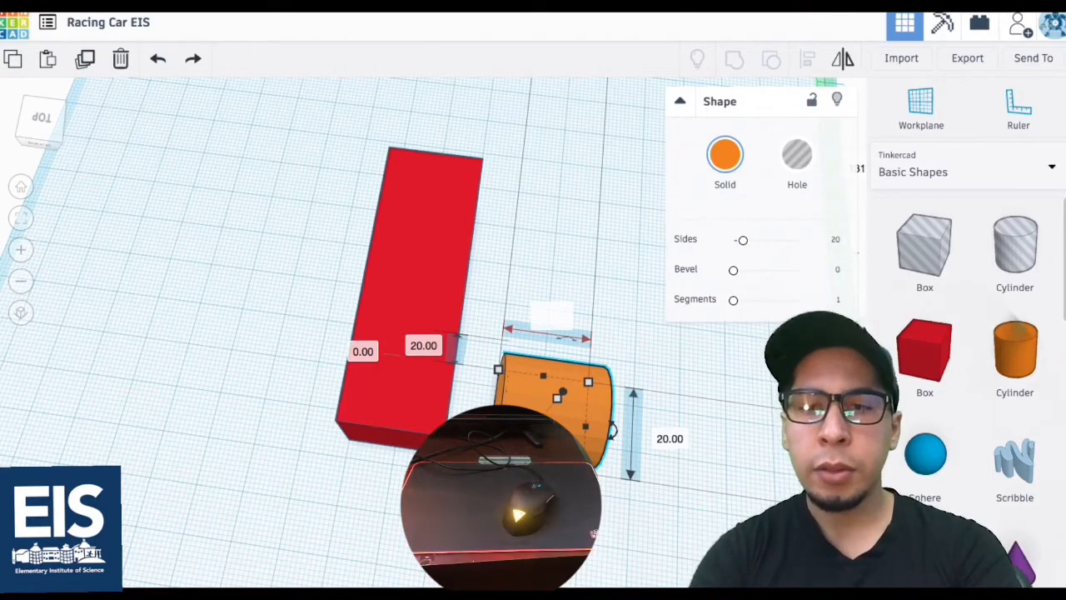
key("Return")
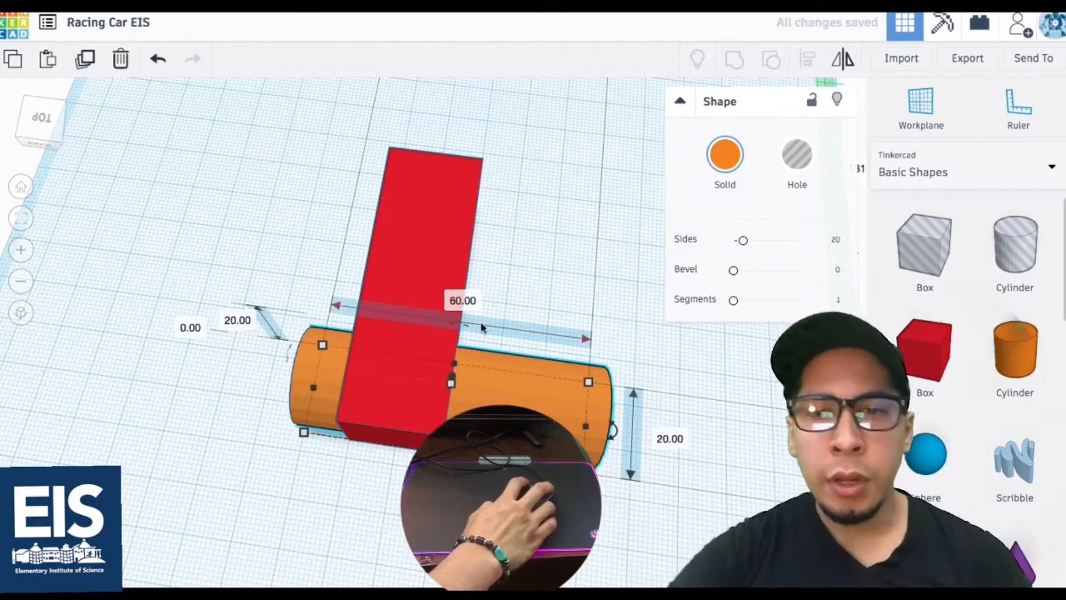
left_click_drag(487, 403, 443, 388)
- Shorten the cylinder to 45 mm and shift it back across the red body
left_click(427, 292)
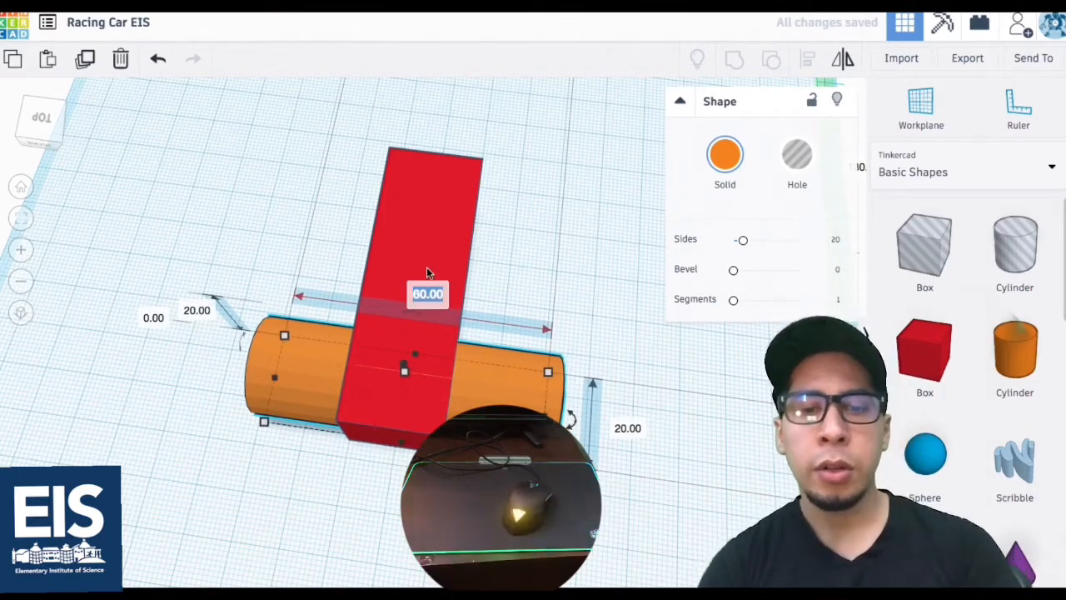
type("45")
key("Return")
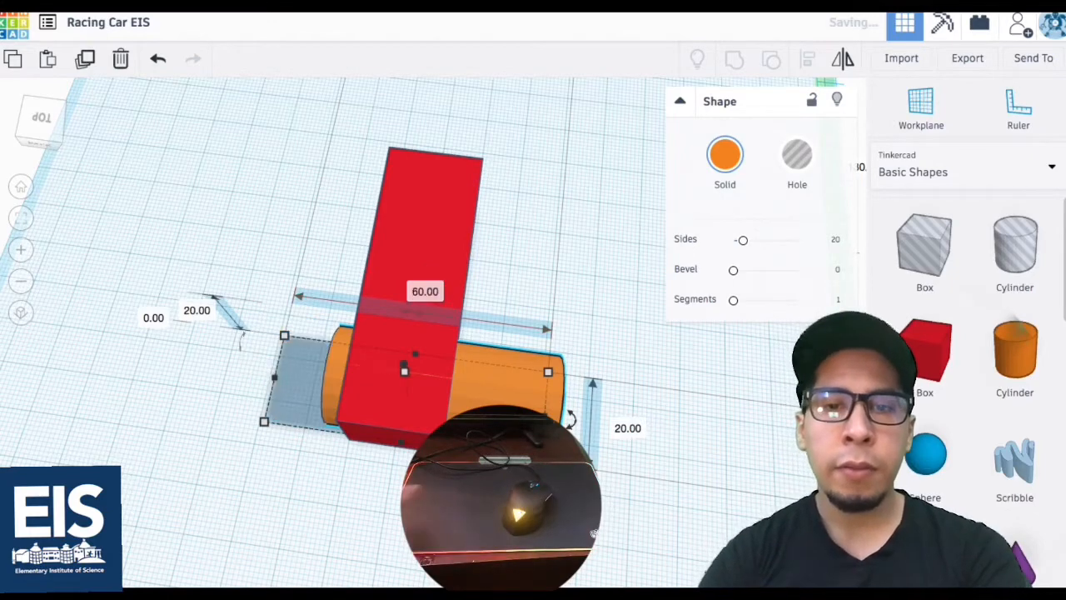
left_click_drag(495, 415, 465, 411)
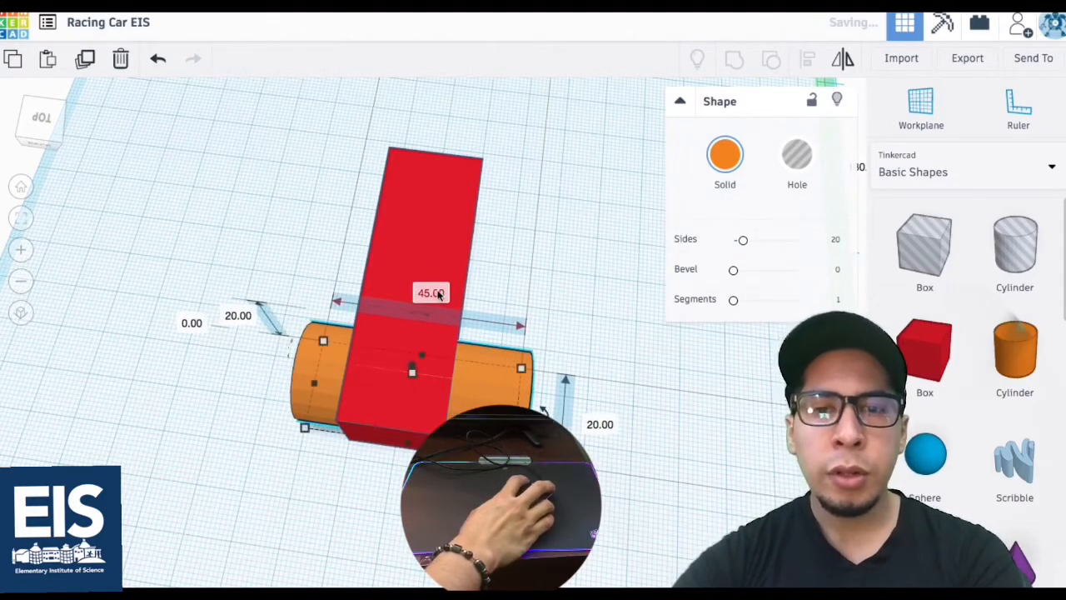
- Set the cylinder's length to 40 mm and center it across the red body near one end
left_click(439, 294)
key("Return")
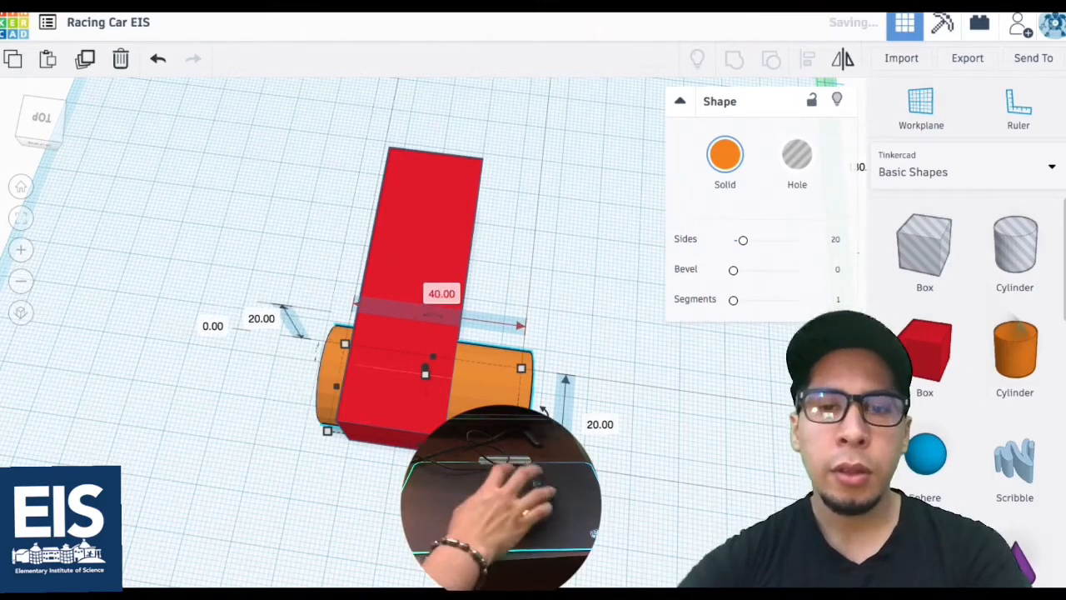
left_click_drag(472, 411, 461, 407)
right_click_drag(527, 389, 507, 354)
left_click_drag(497, 359, 497, 359)
right_click_drag(666, 441, 746, 393)
right_click_drag(400, 411, 288, 461)
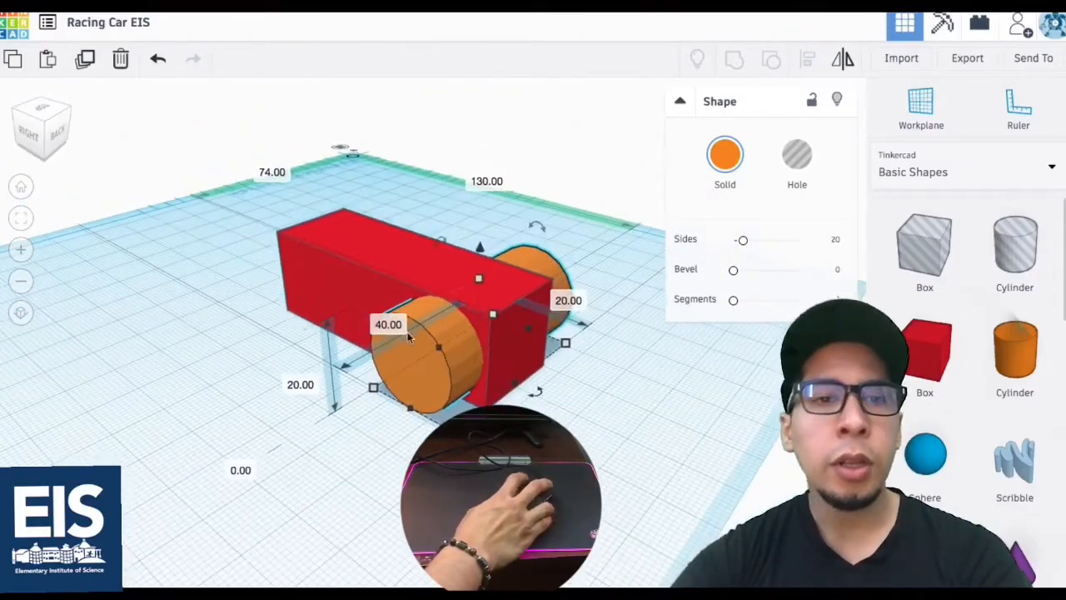
- Resize the orange cylinder across the red body to 10 mm in both depth and height
left_click(24, 188)
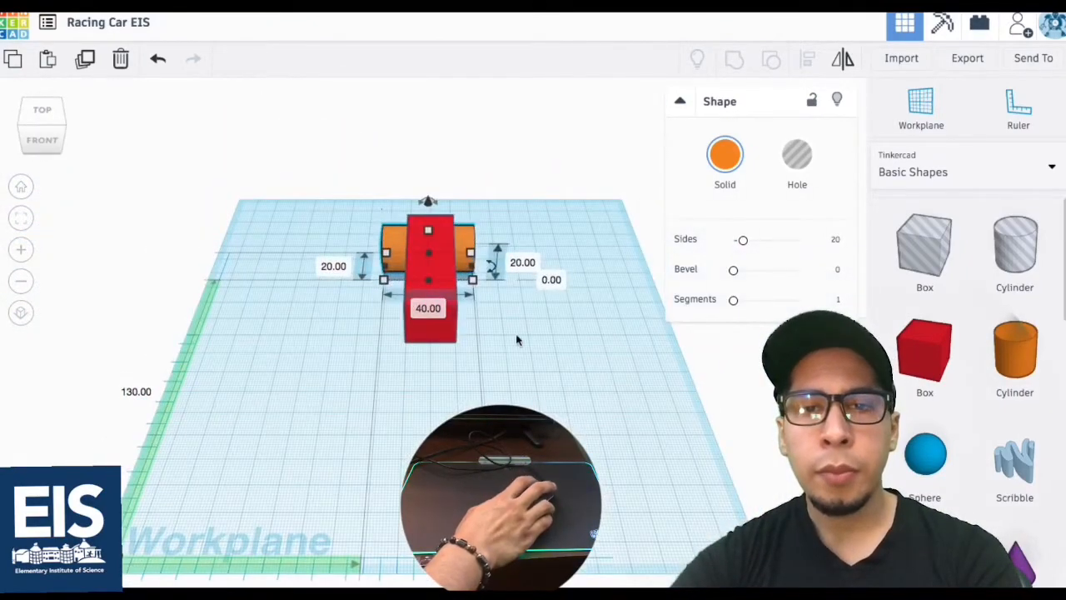
scroll(517, 340, "up", 5)
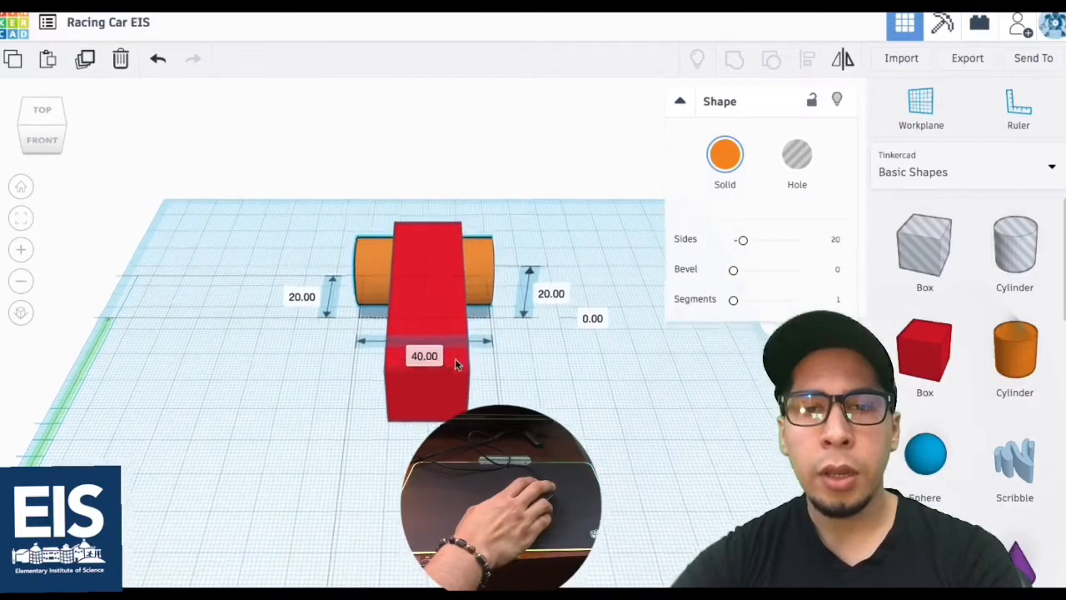
left_click(439, 385)
scroll(439, 385, "up", 4)
middle_click_drag(437, 381, 433, 350)
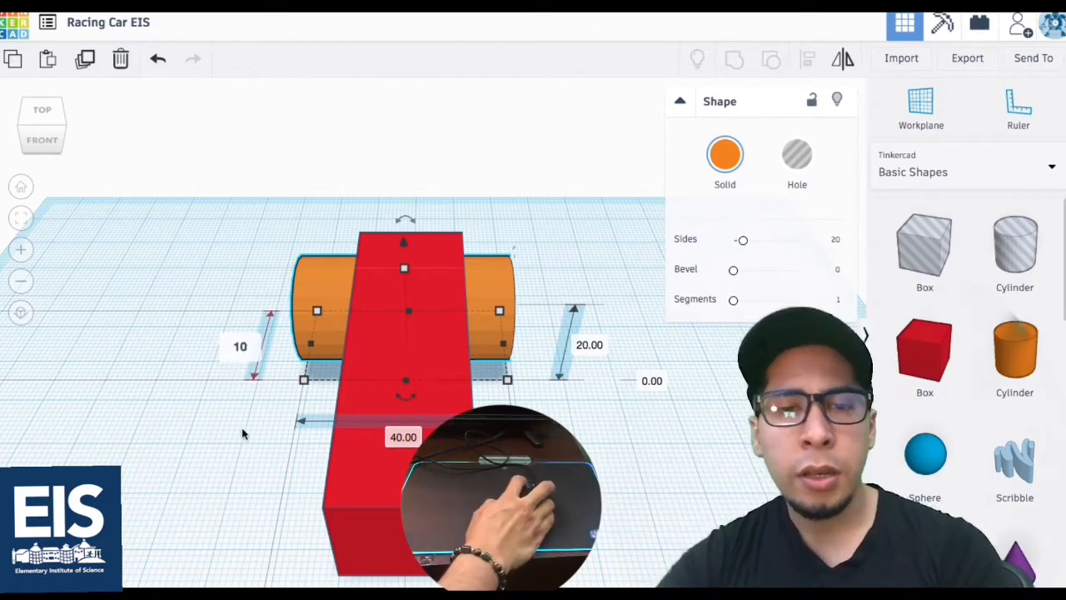
key("Return")
left_click(596, 346)
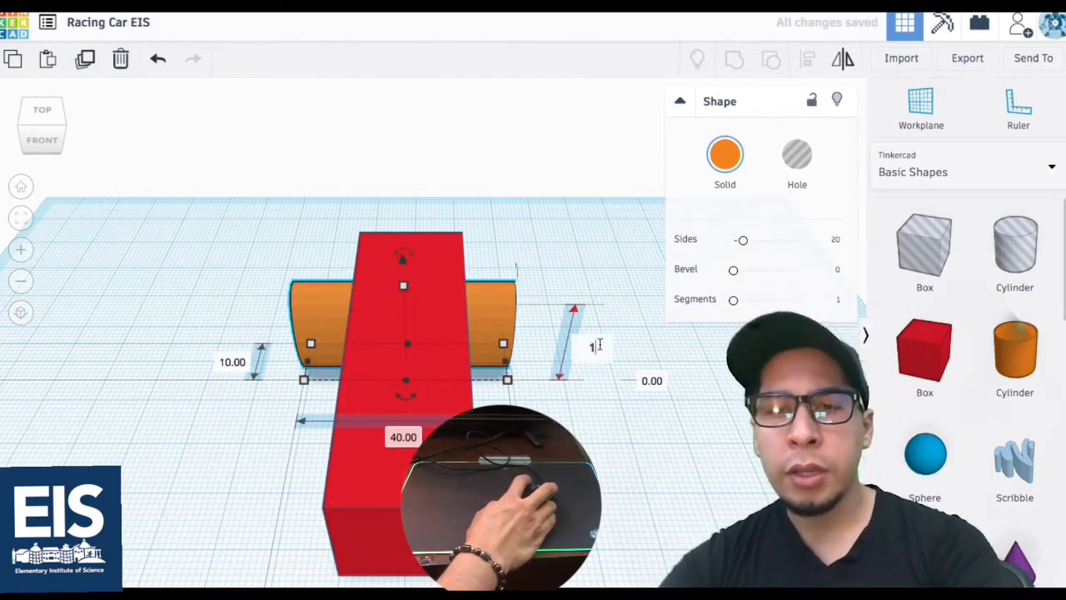
key("Return")
- Set the orange cylinder's length to 30 mm and center it across the red body so both ends stick out
right_click_drag(575, 458, 750, 500)
right_click_drag(406, 410, 395, 411)
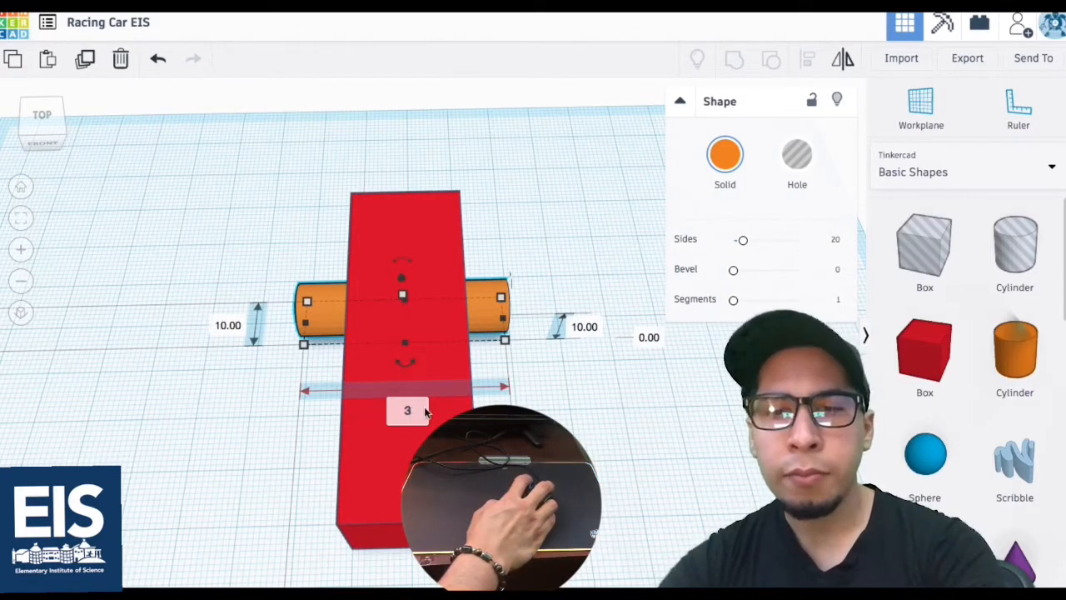
key("Return")
left_click_drag(321, 311, 351, 300)
right_click_drag(566, 386, 666, 350)
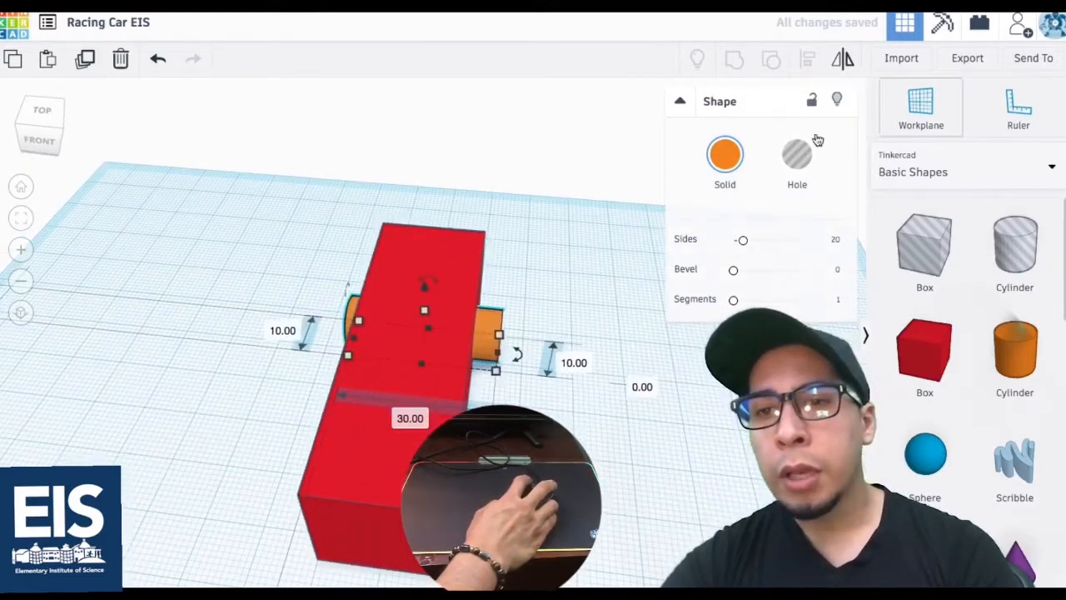
- Color the cylinder through the body black from the preset colors and deselect it
left_click(737, 159)
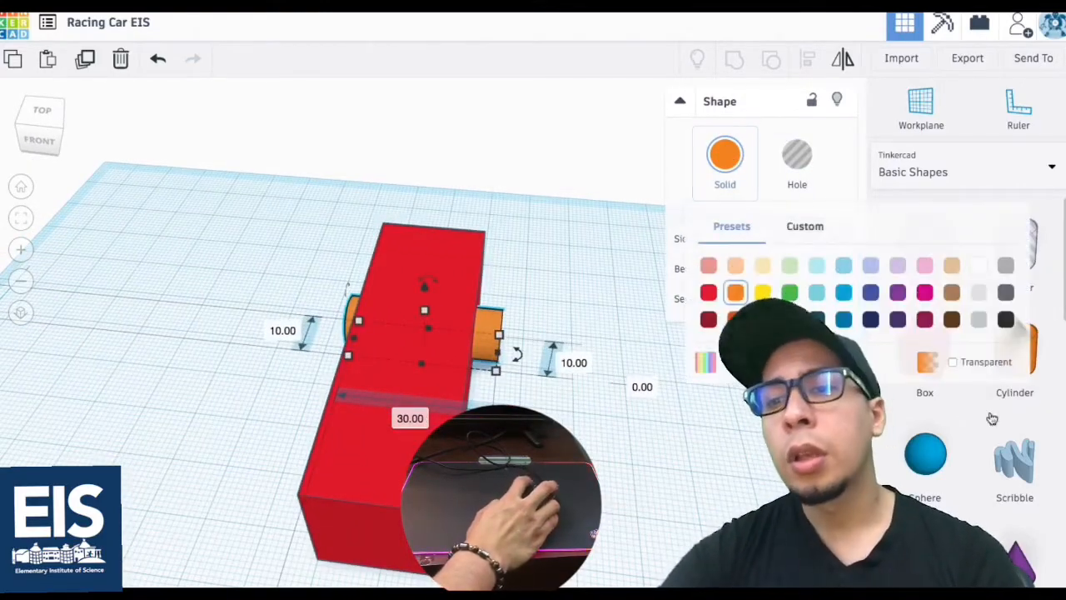
left_click(1005, 323)
left_click(620, 496)
right_click_drag(621, 496, 666, 295)
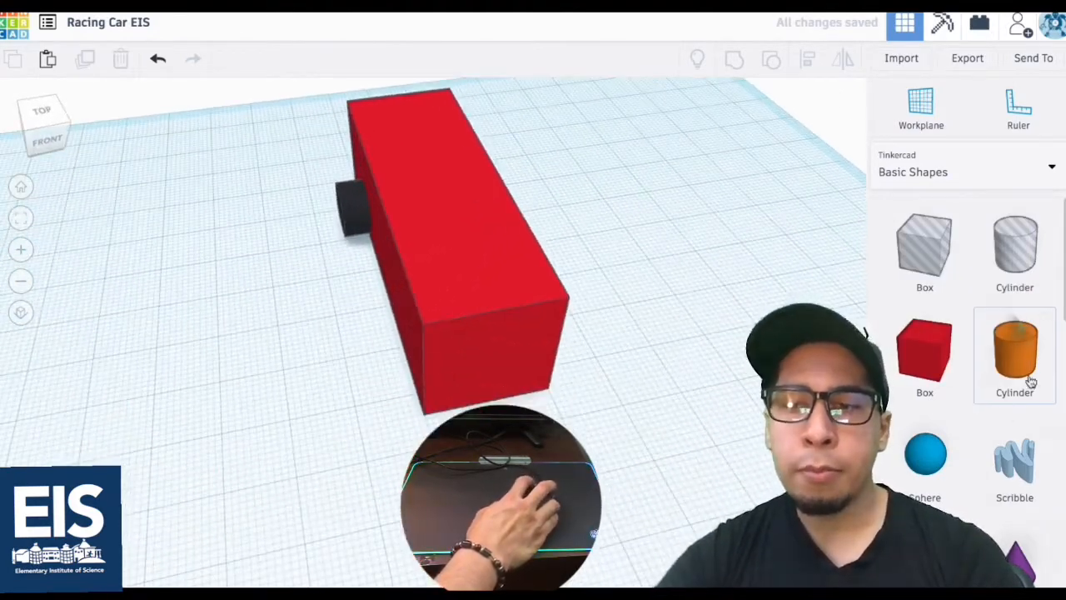
left_click_drag(921, 376, 662, 306)
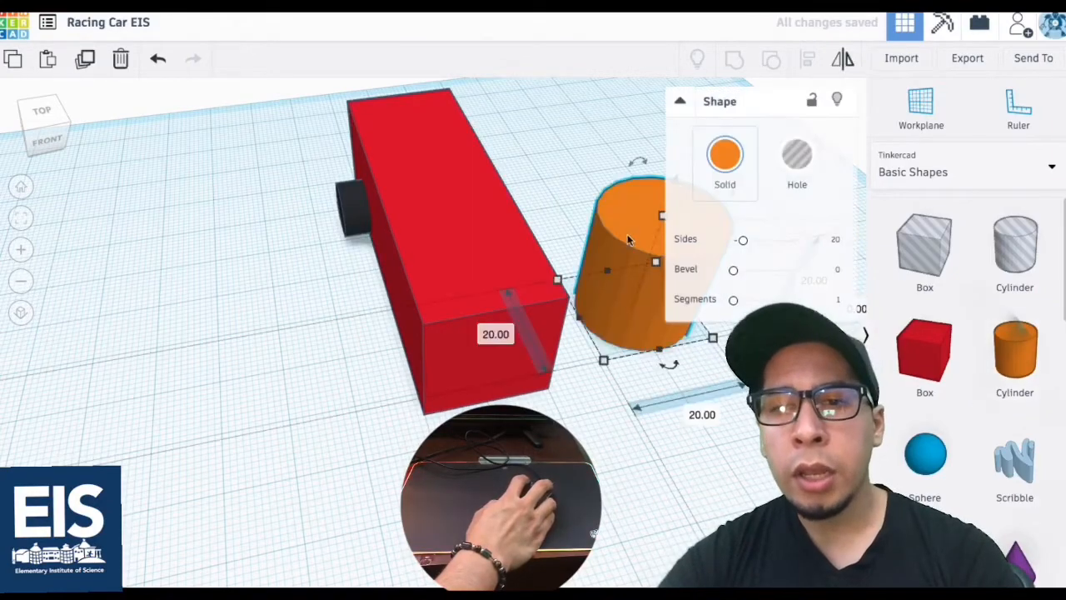
key("Delete")
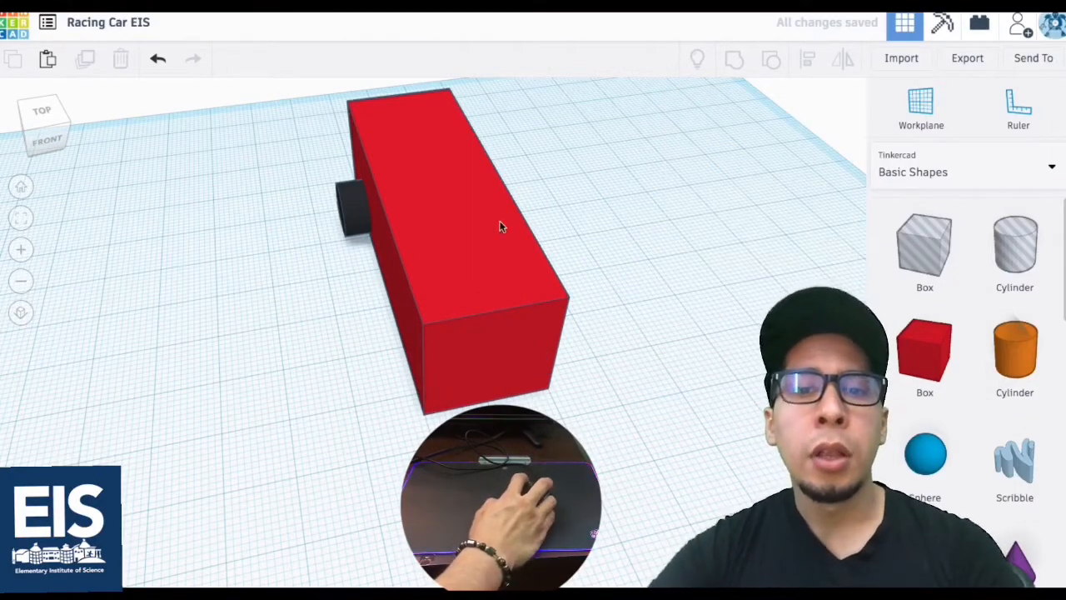
- Duplicate the black wheel cylinder and move the copy to the front end of the red body
left_click(357, 206)
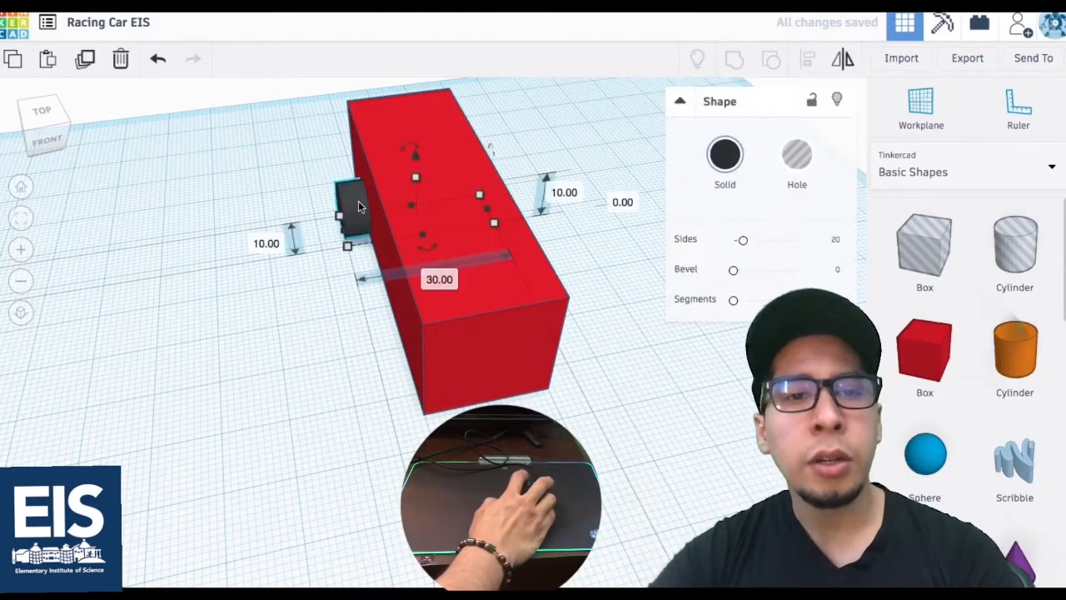
left_click(84, 65)
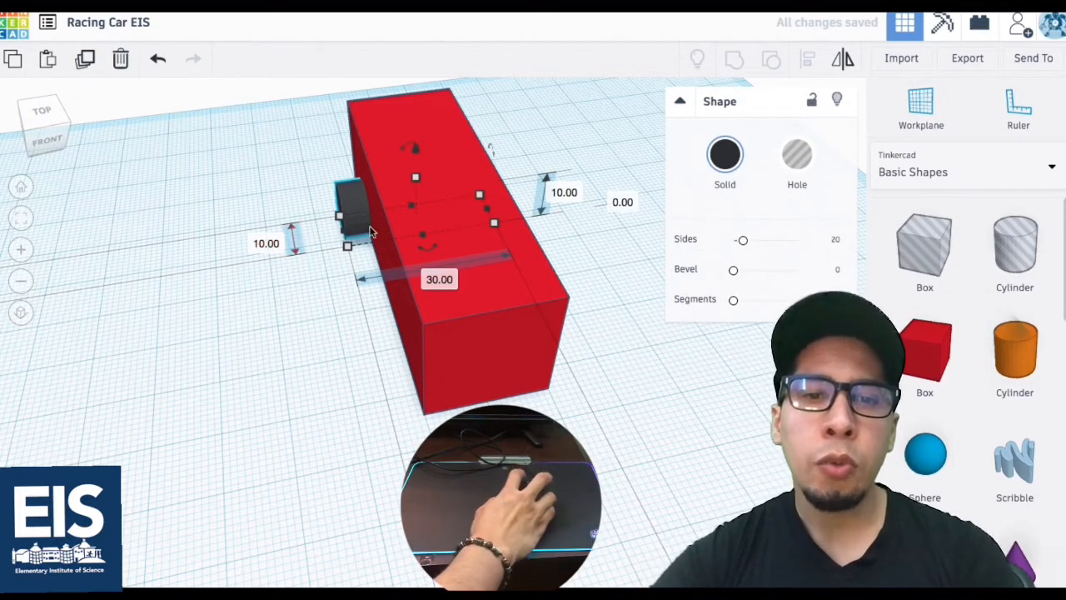
left_click_drag(352, 196, 385, 359)
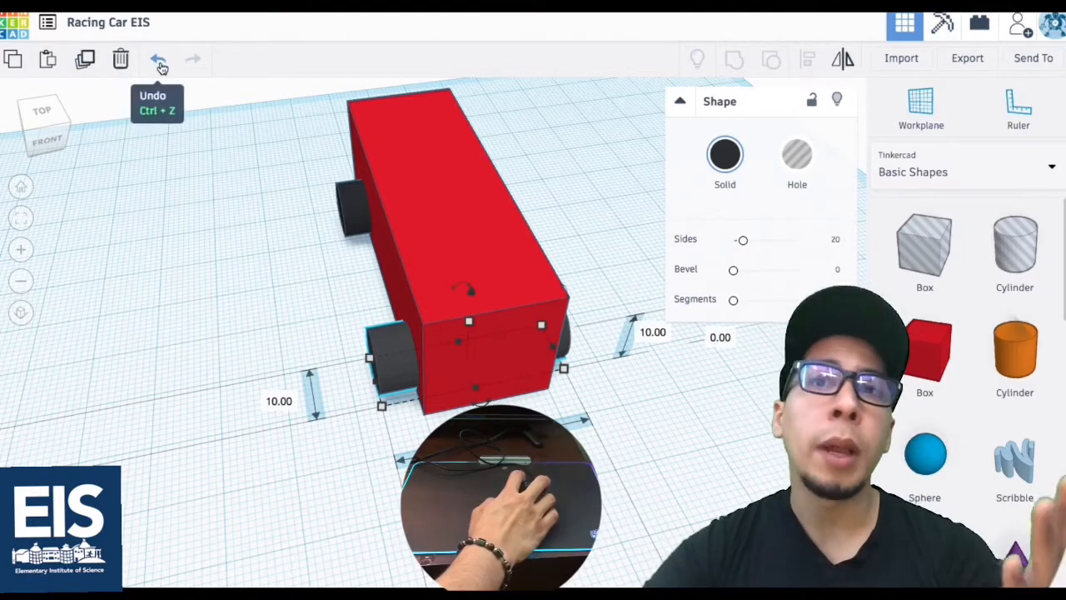
- Place a wedge from the basic shapes on the workplane beside the back end of the red body
right_click_drag(598, 147, 609, 188)
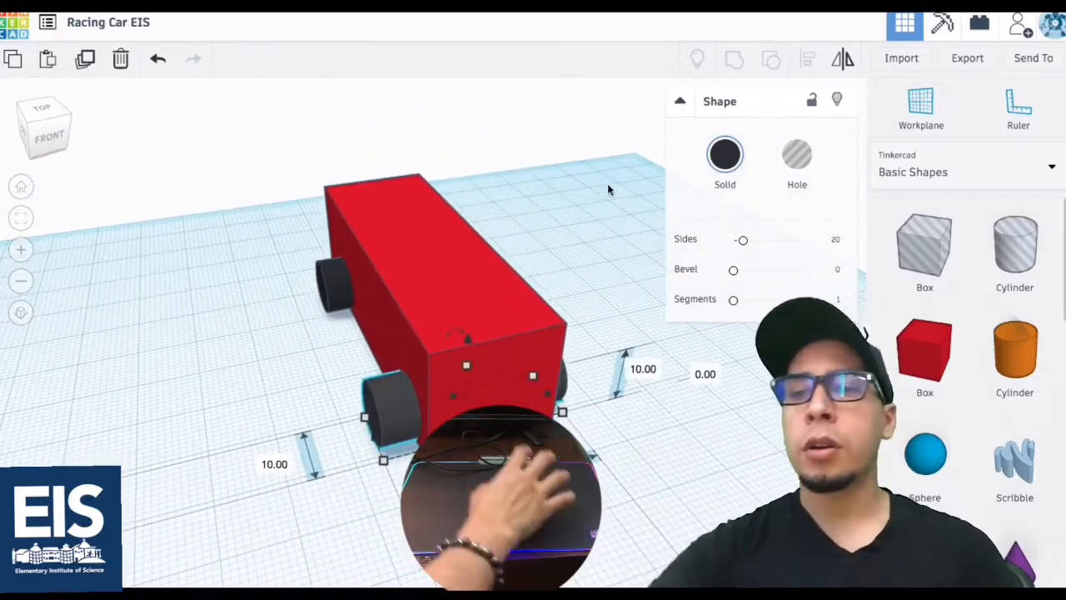
scroll(1054, 300, "down", 3)
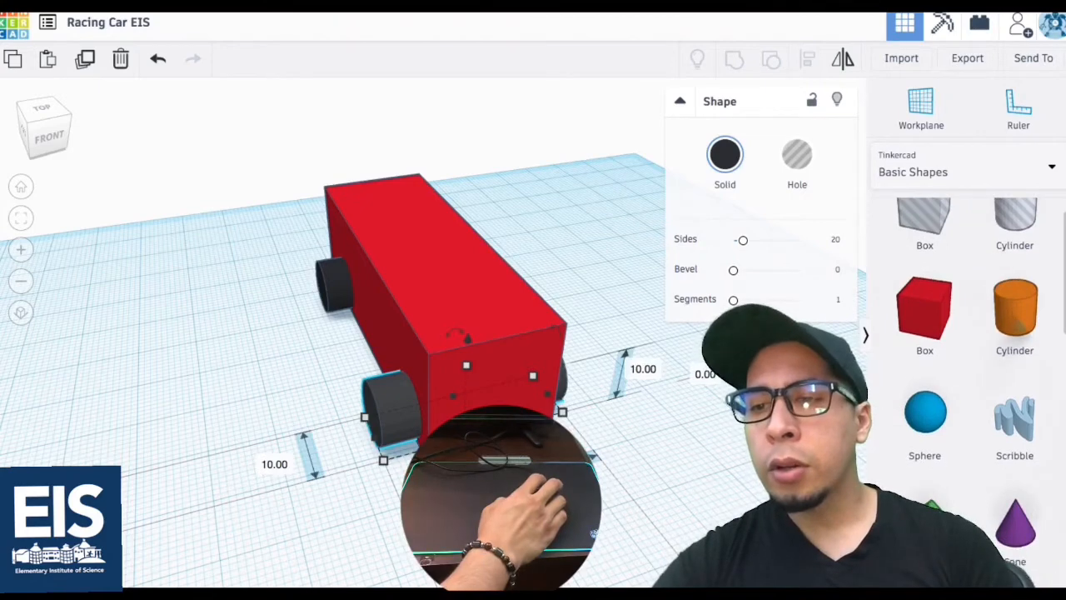
scroll(1056, 307, "down", 1)
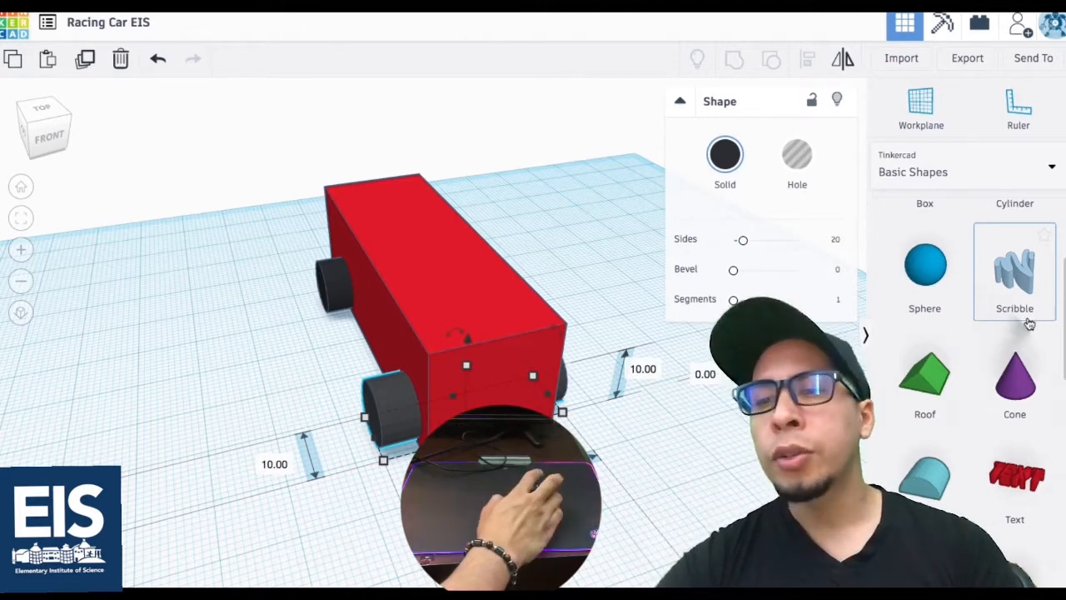
scroll(1029, 324, "down", 5)
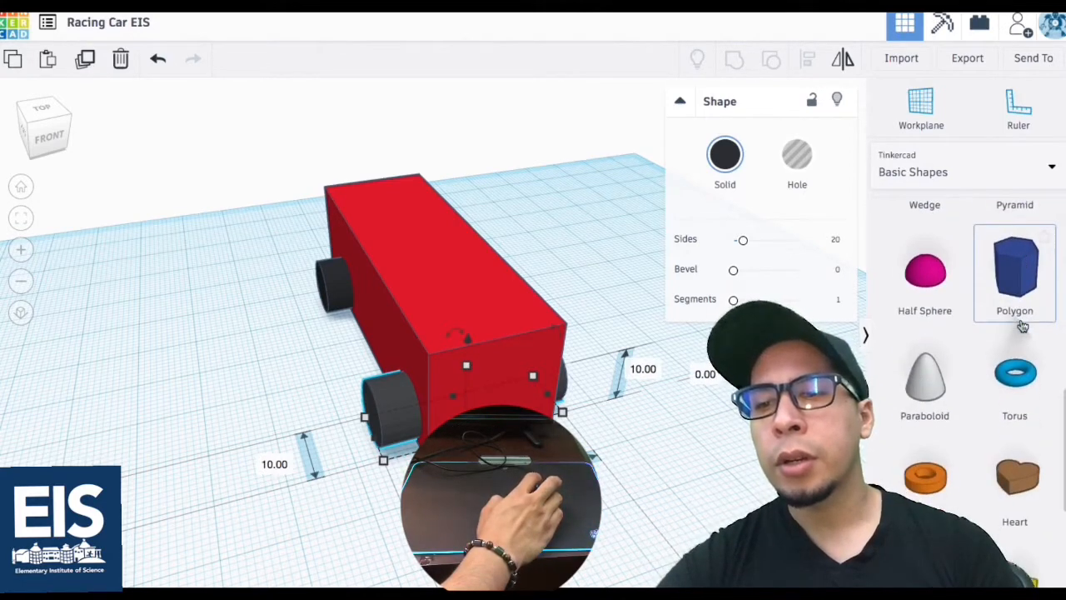
scroll(1020, 325, "down", 4)
scroll(1015, 321, "up", 5)
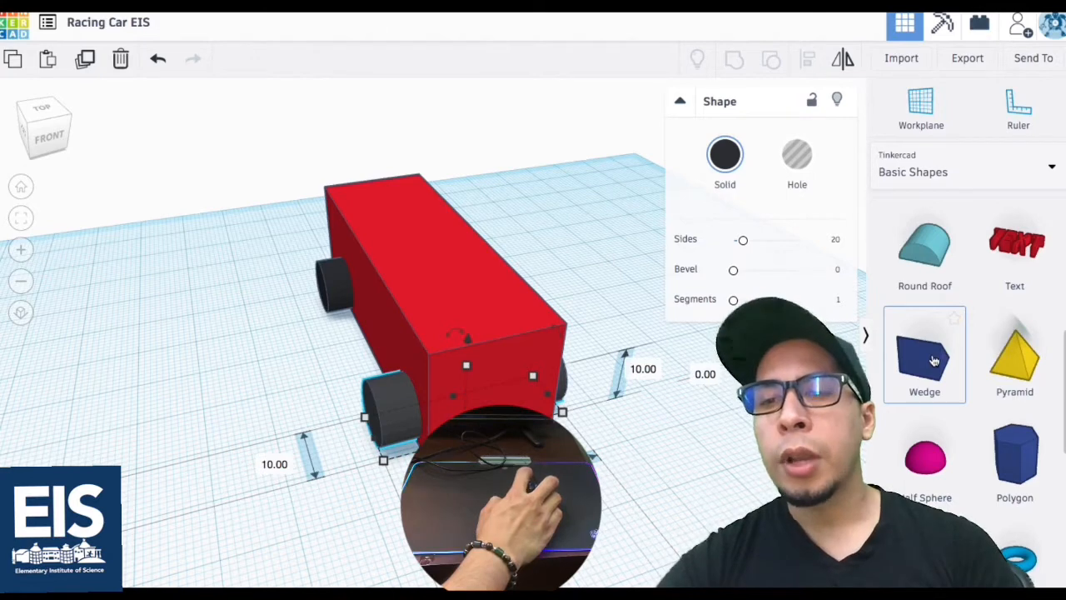
left_click_drag(934, 360, 214, 275)
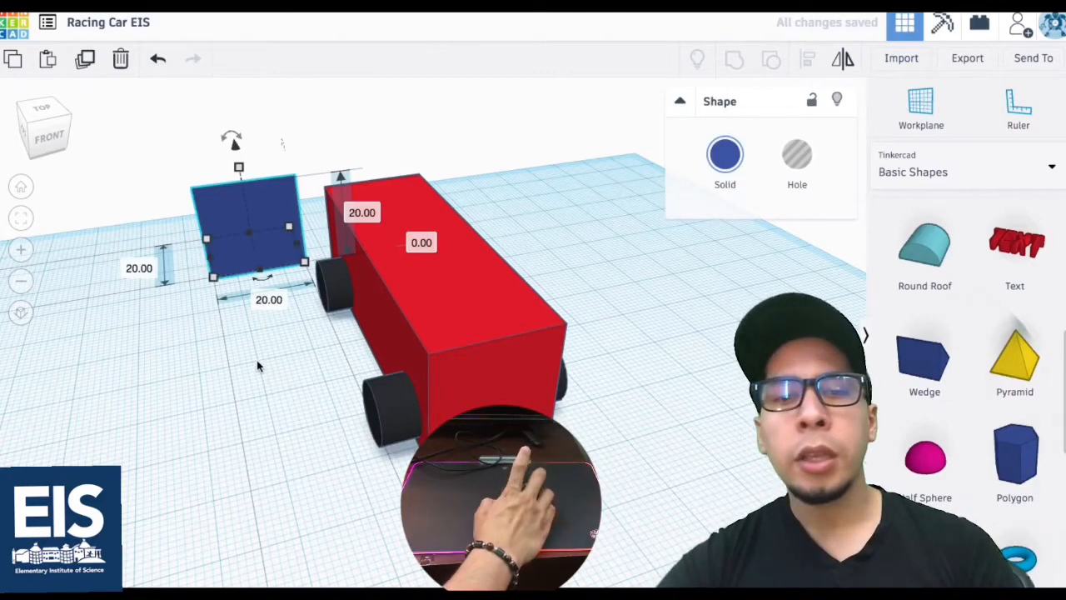
- Move the wedge in line with the back end of the red body, with its slope facing away from the car
right_click_drag(262, 348, 408, 441)
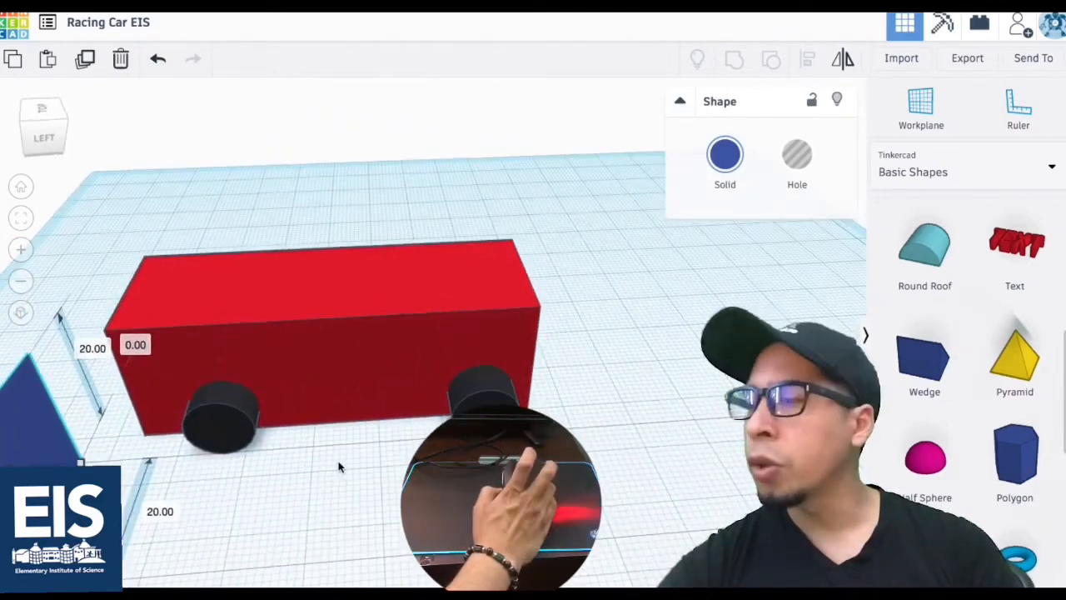
middle_click_drag(343, 460, 756, 285)
right_click_drag(527, 317, 710, 347)
left_click_drag(504, 386, 289, 330)
right_click_drag(309, 342, 588, 305)
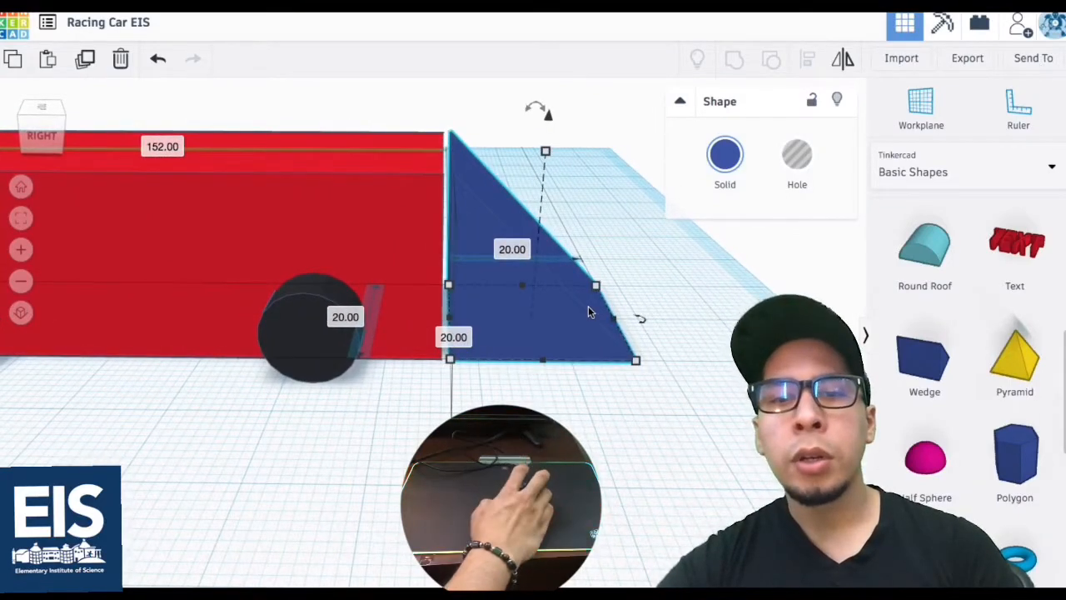
- Close the remaining gap by shifting the wedge 1 mm so it sits flush against the red body
scroll(486, 387, "up", 8)
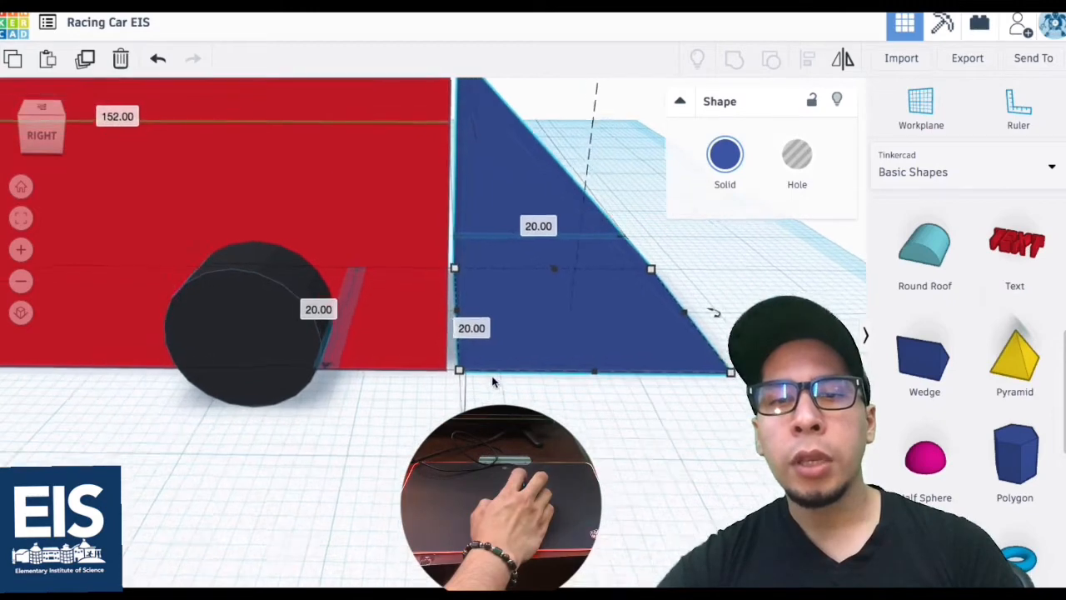
middle_click_drag(490, 441, 487, 463)
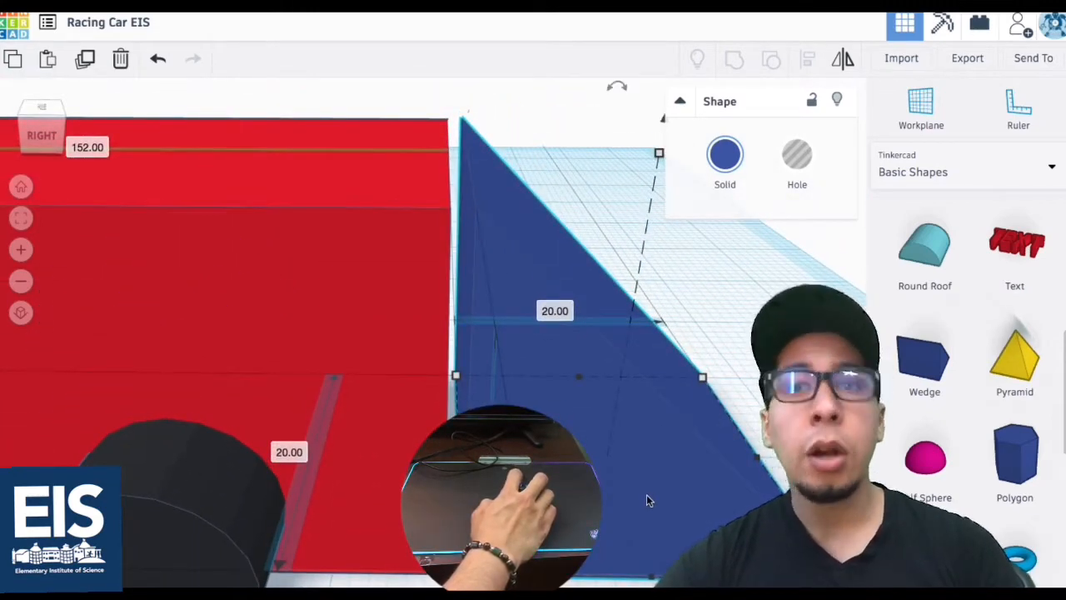
left_click_drag(647, 493, 636, 490)
scroll(634, 490, "down", 2)
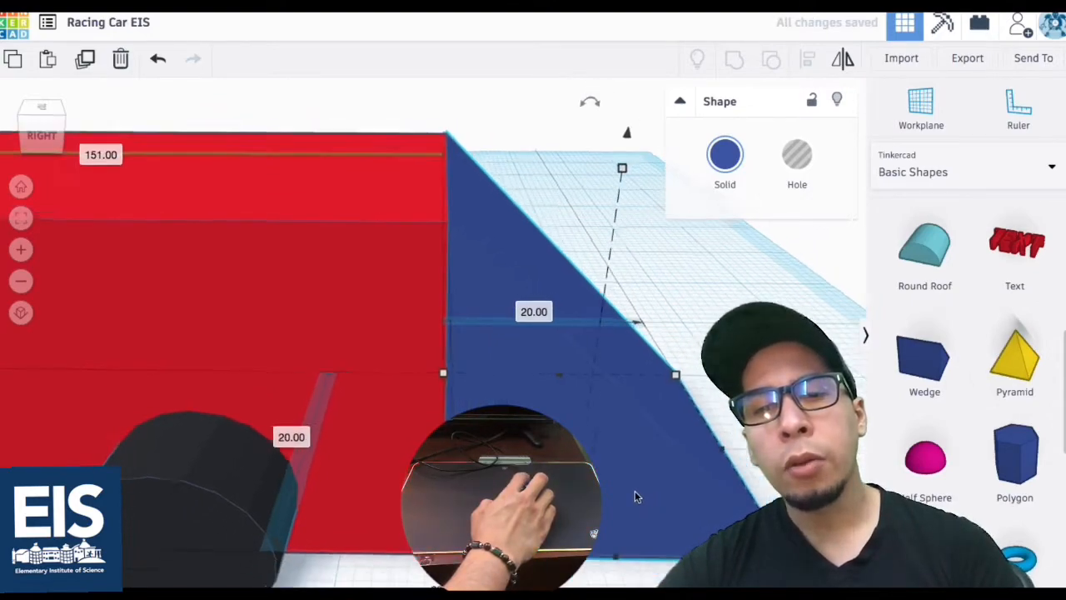
right_click_drag(617, 496, 599, 467)
scroll(632, 505, "down", 3)
scroll(631, 460, "down", 2)
middle_click_drag(600, 466, 537, 504)
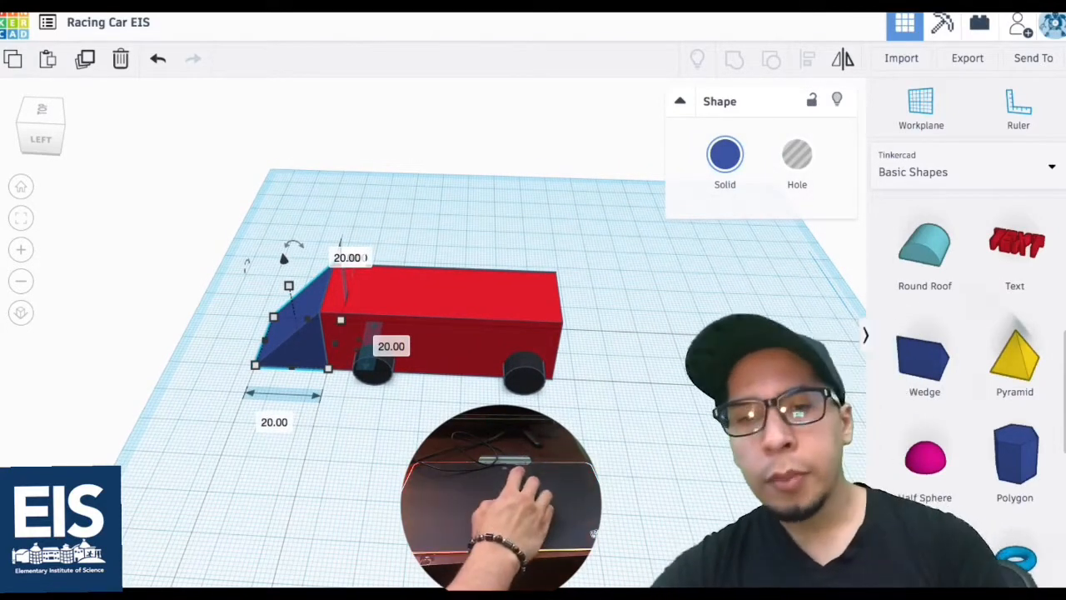
- Set a new workplane on the top face of the red body
right_click_drag(333, 509, 367, 430)
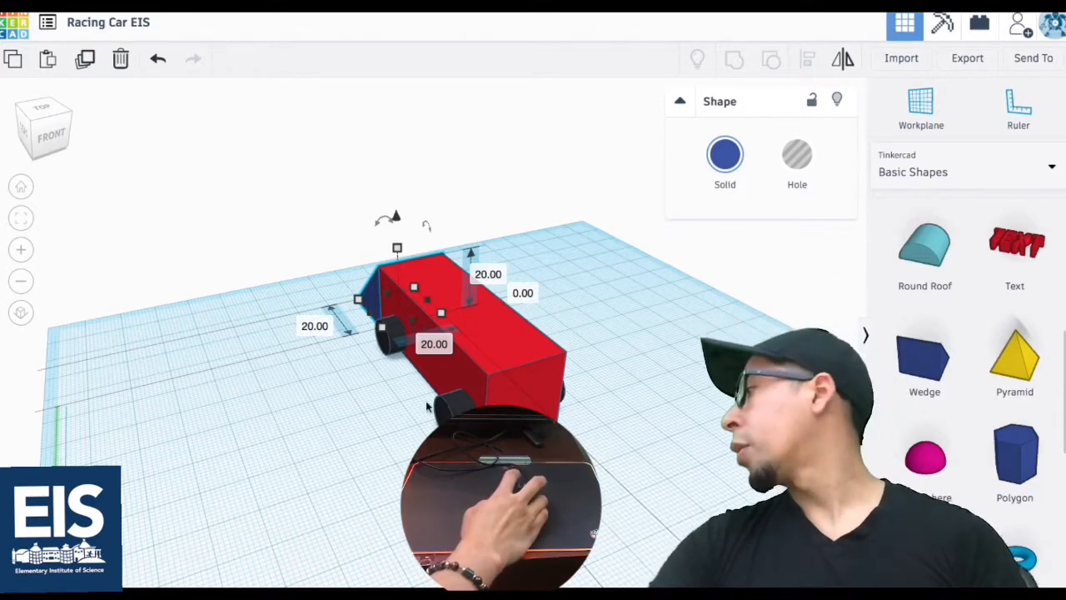
left_click(922, 106)
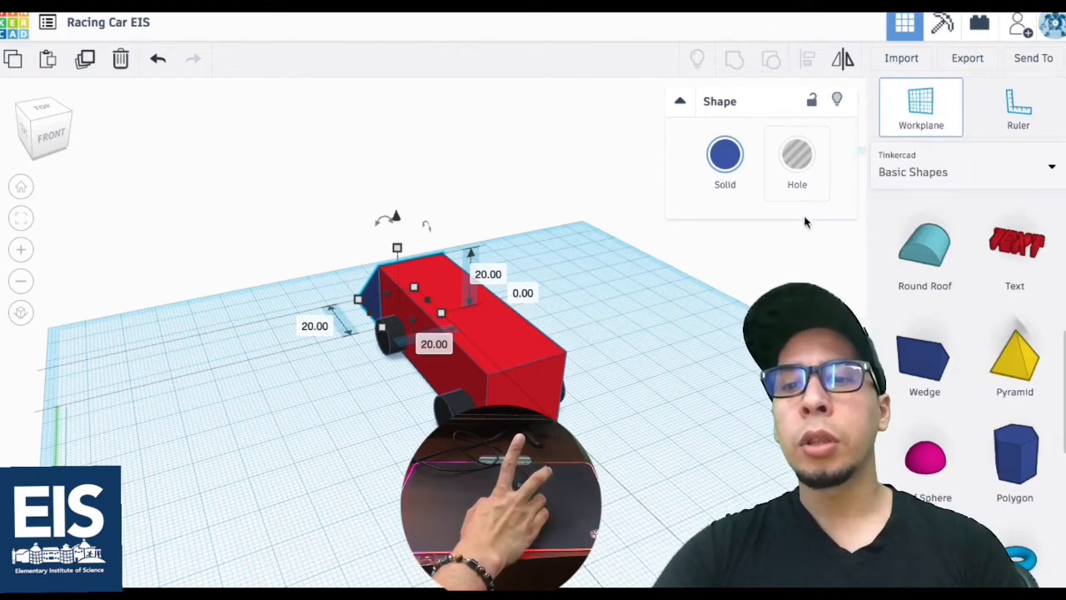
left_click(493, 335)
mouse_move(600, 359)
right_mouse_down()
mouse_move(758, 324)
mouse_move(805, 281)
mouse_move(733, 350)
mouse_move(661, 392)
mouse_move(608, 404)
mouse_move(620, 398)
right_mouse_up()
scroll(1049, 313, "up", 3)
scroll(1042, 283, "up", 3)
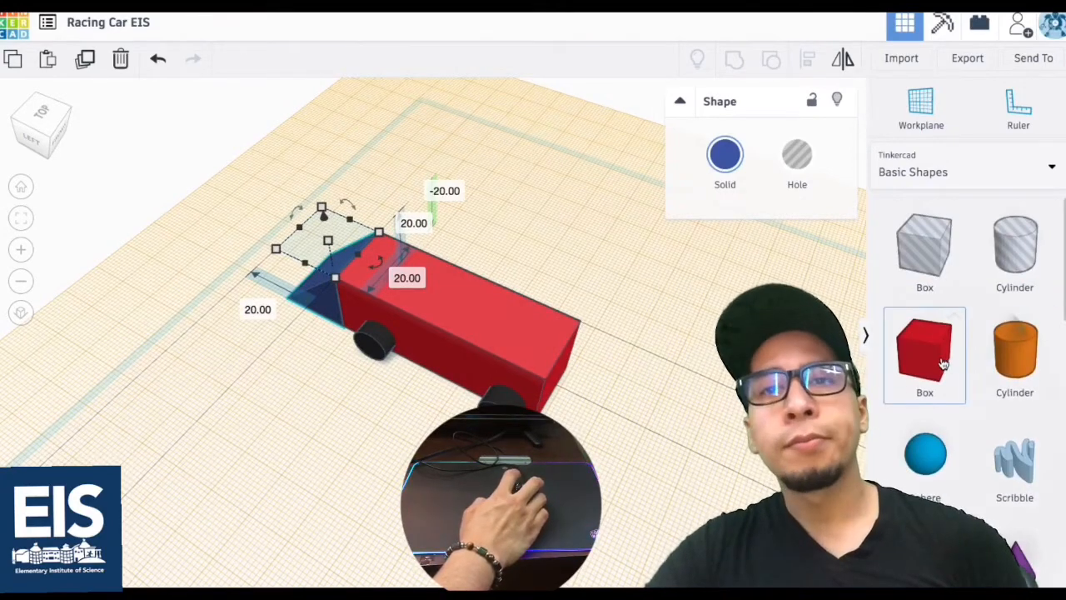
- Change the red body's color to green from the preset colors and deselect it
left_click(458, 311)
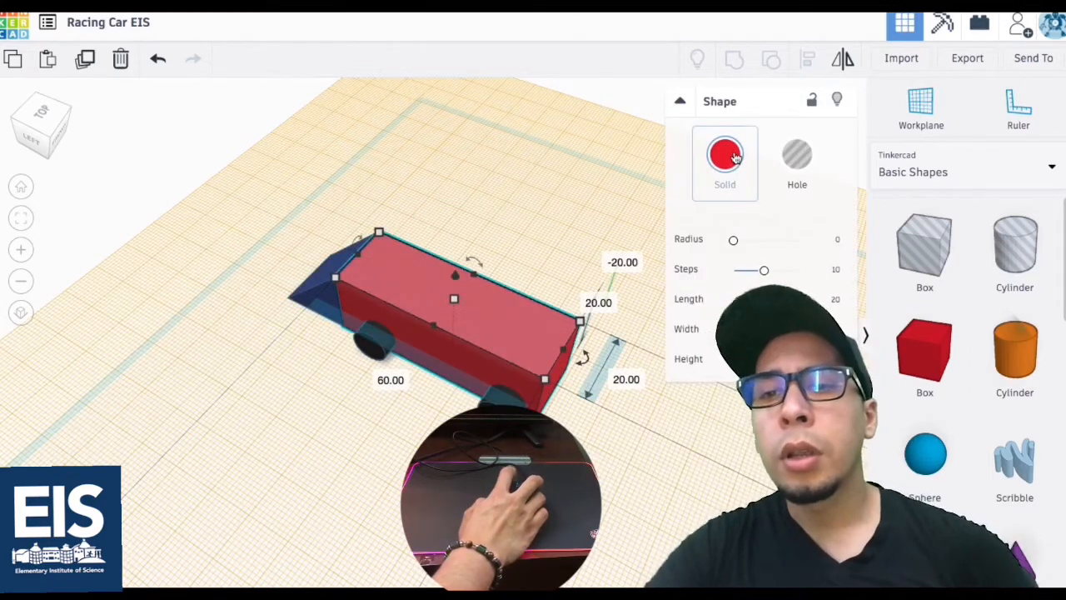
left_click(726, 156)
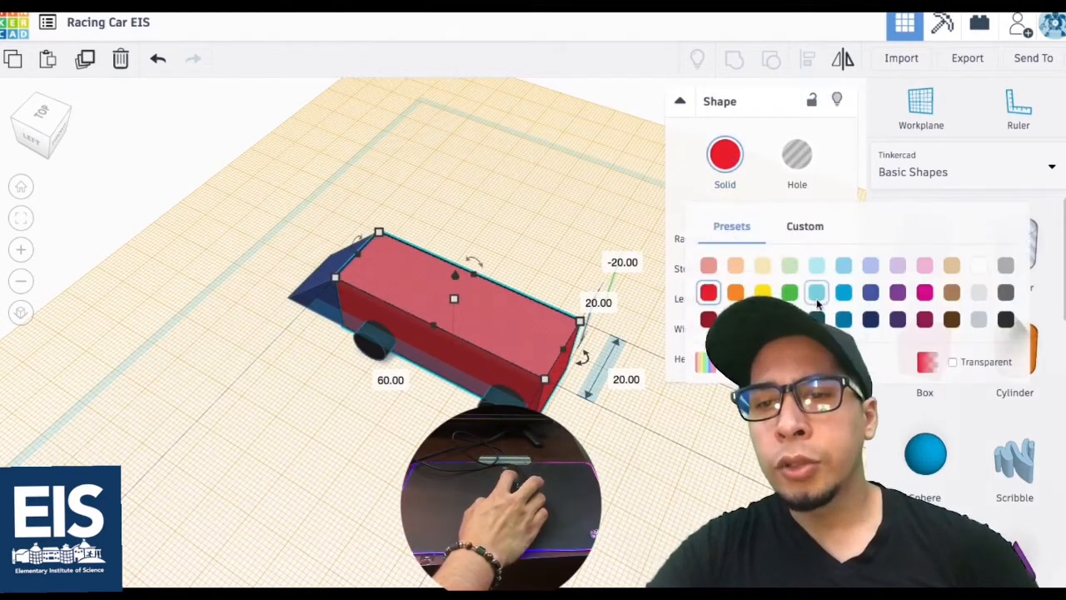
left_click(789, 292)
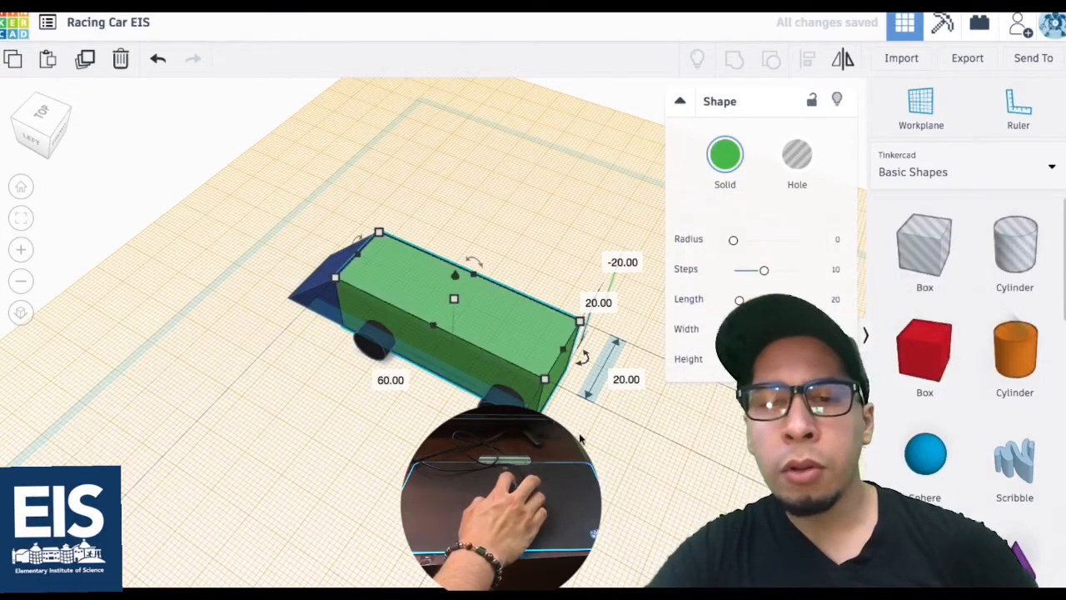
left_click(617, 432)
- Place a red box on top of the green body near its front end
right_click_drag(617, 431, 747, 392)
right_click_drag(679, 405, 593, 411)
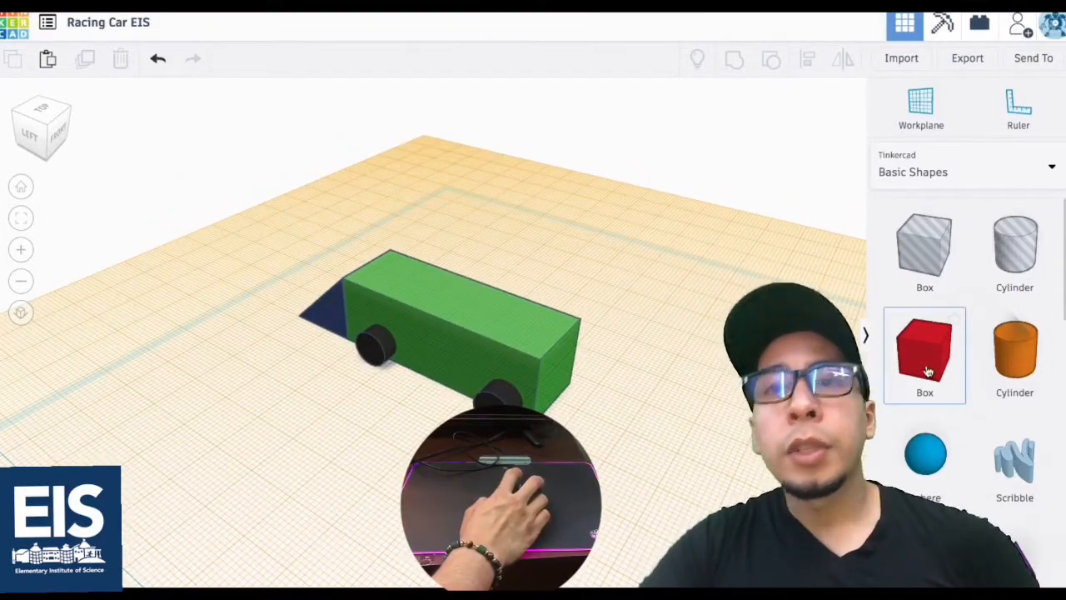
left_click_drag(938, 339, 522, 321)
right_click_drag(606, 379, 501, 422)
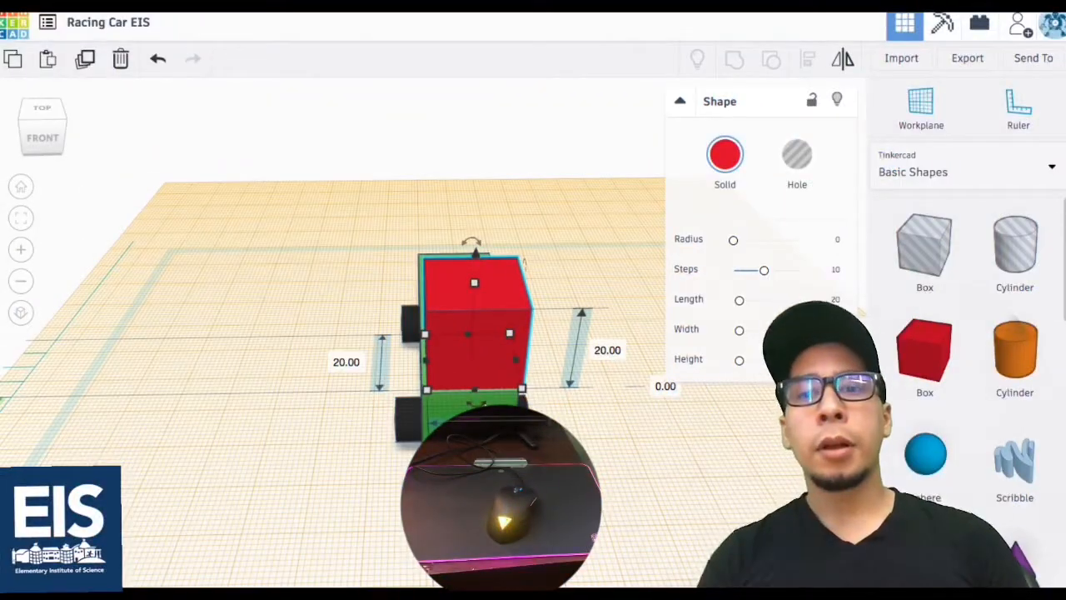
- Resize the red box on the green body to 5 mm long, 5 mm wide and 10 mm high
right_click_drag(505, 399, 315, 392)
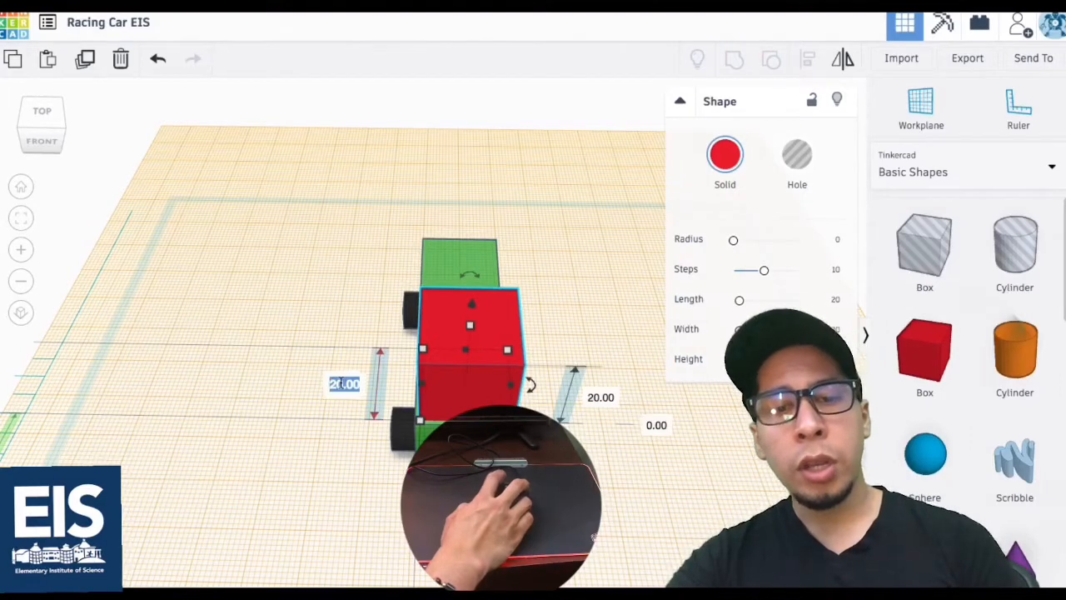
type("5")
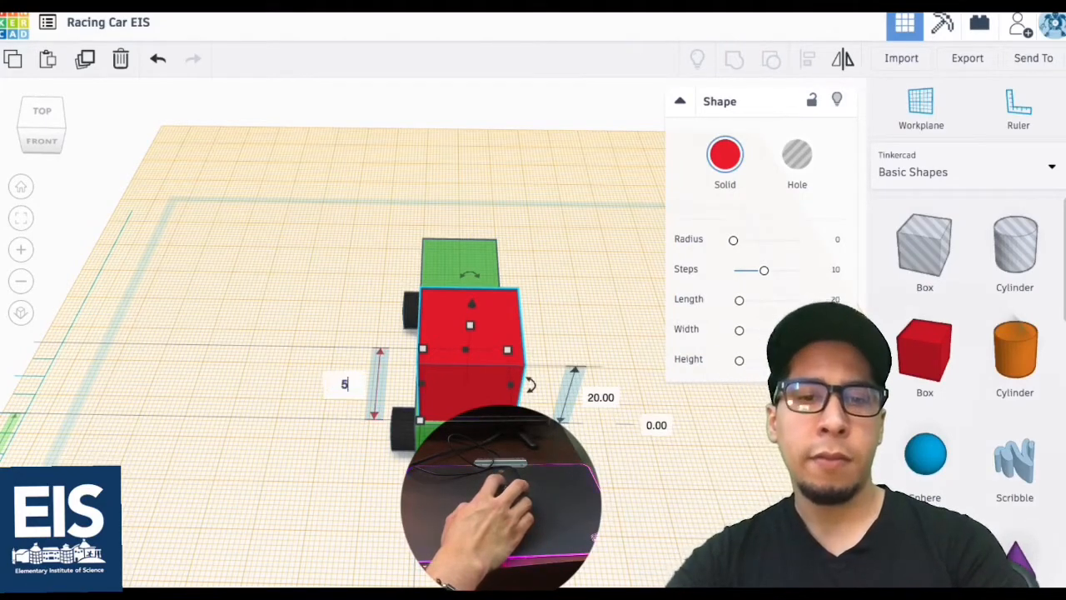
key("Return")
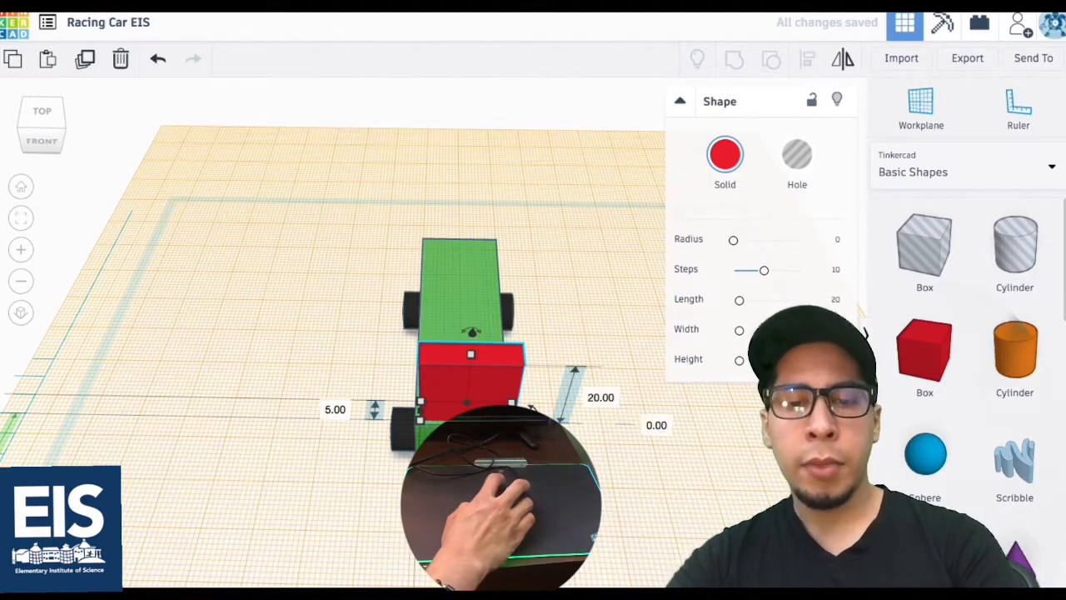
left_click(558, 466)
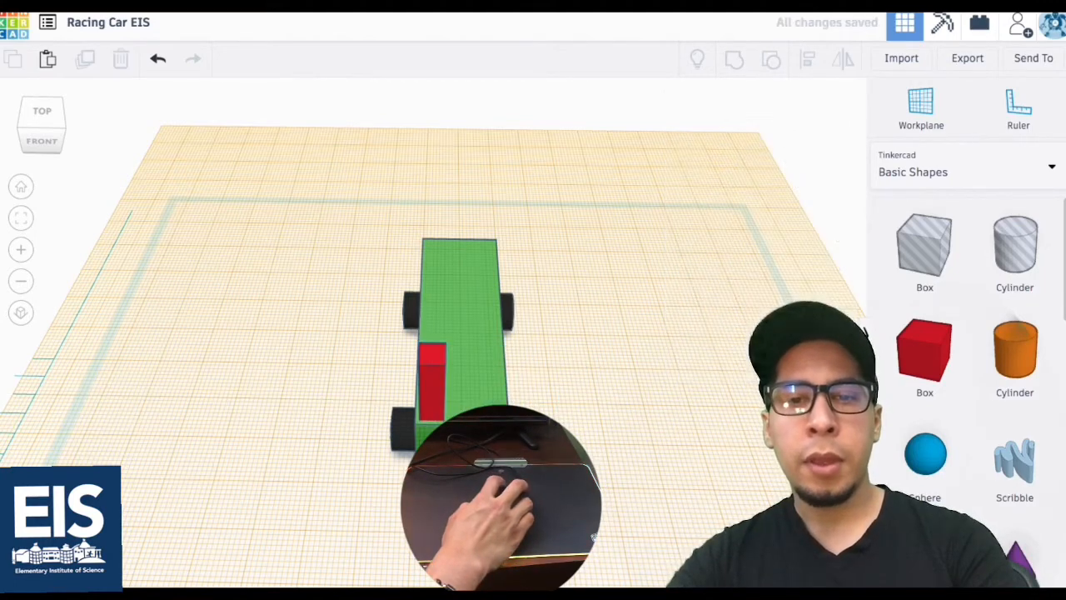
left_click(434, 393)
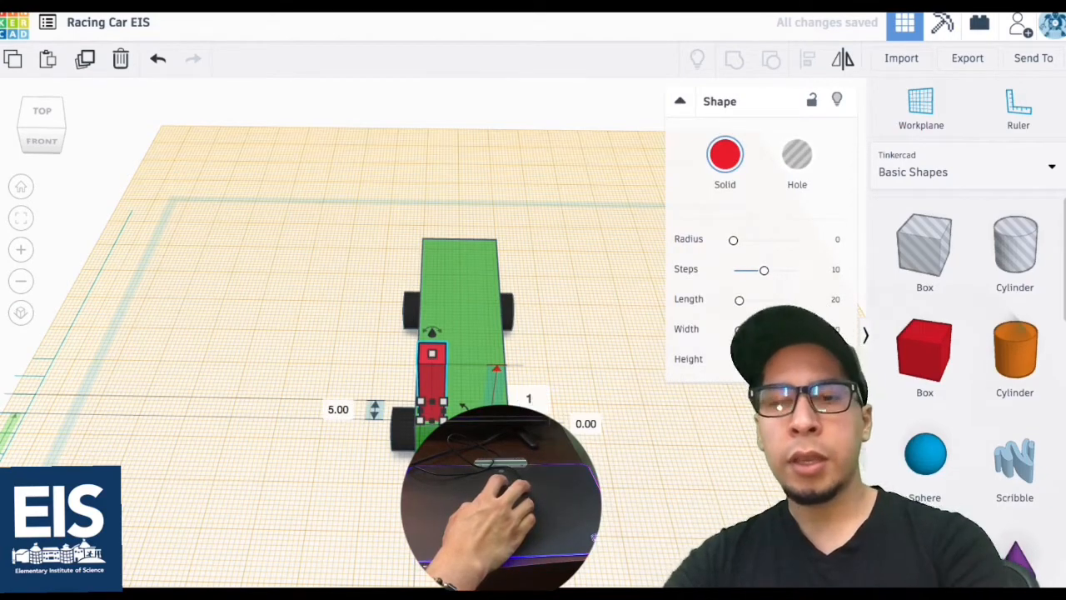
key("Return")
- Reduce the red post's footprint to 3 mm by 3 mm
right_click_drag(545, 541, 312, 380)
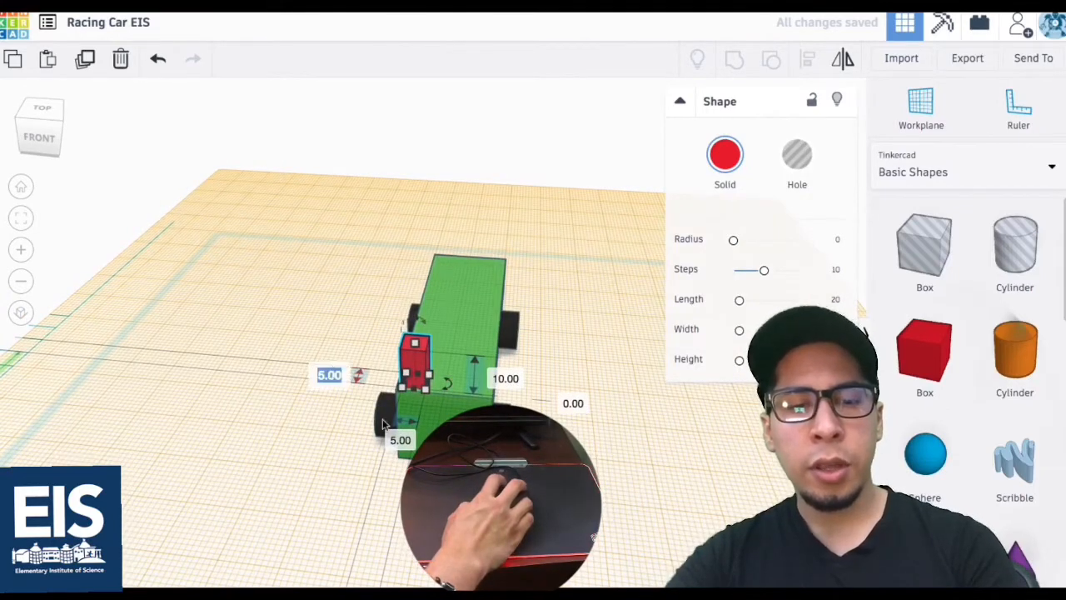
key("Return")
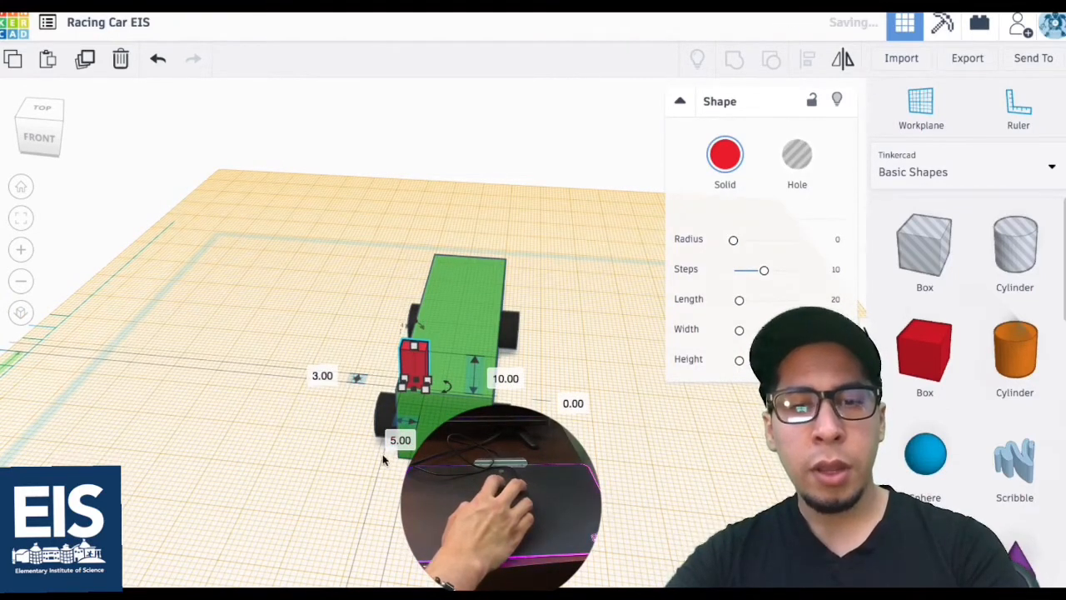
key("Return")
- Duplicate the red post, move one to the opposite edge of the green body's top, and adjust the other's position at its corner
right_click_drag(406, 443, 367, 442)
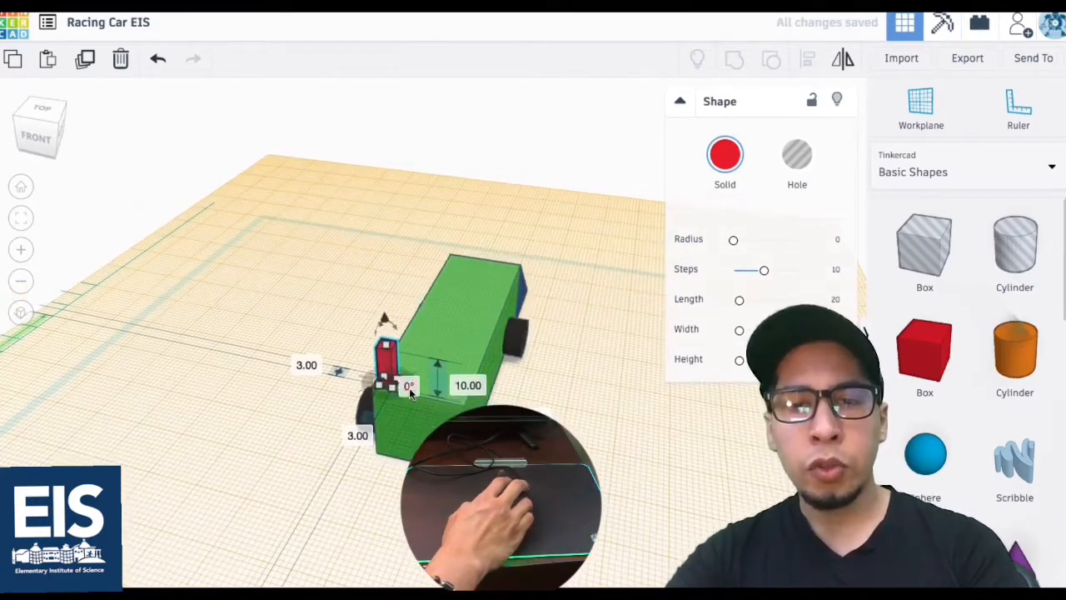
scroll(409, 388, "up", 5)
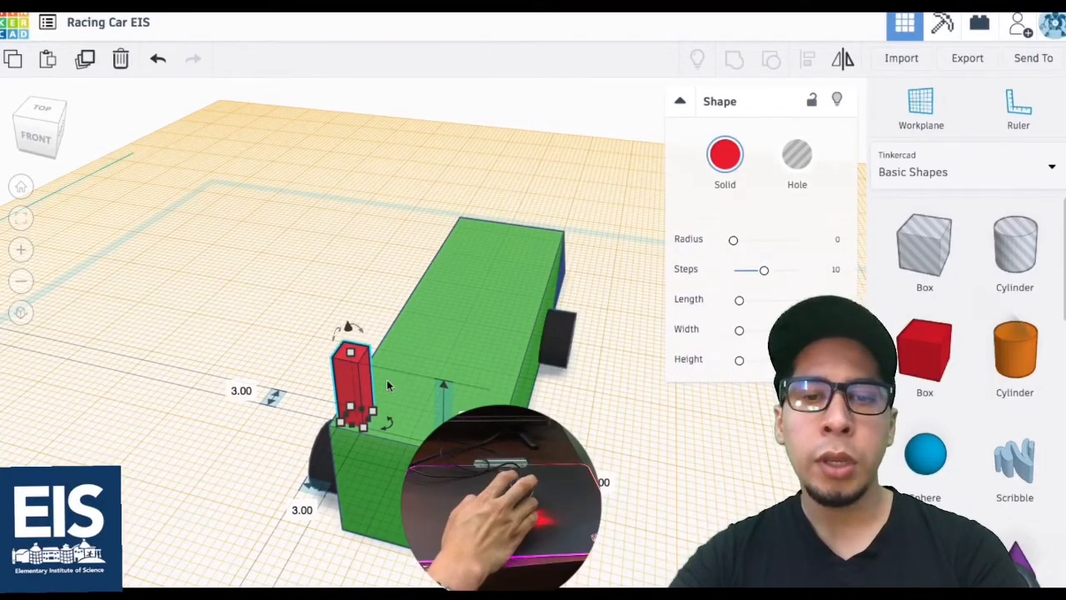
right_click_drag(386, 379, 455, 380)
right_click_drag(408, 350, 449, 403)
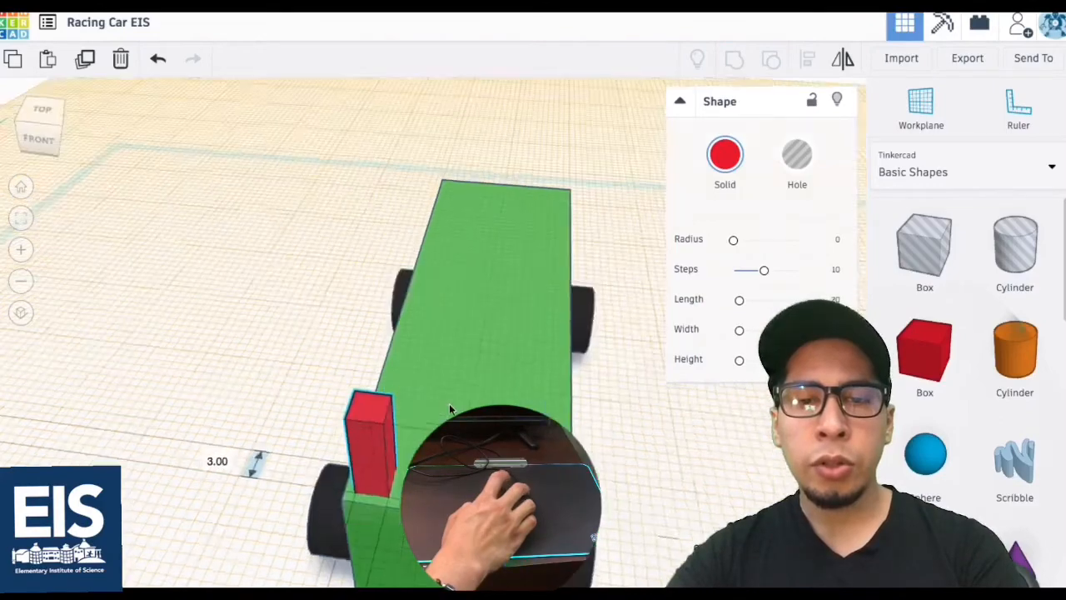
left_click(368, 452)
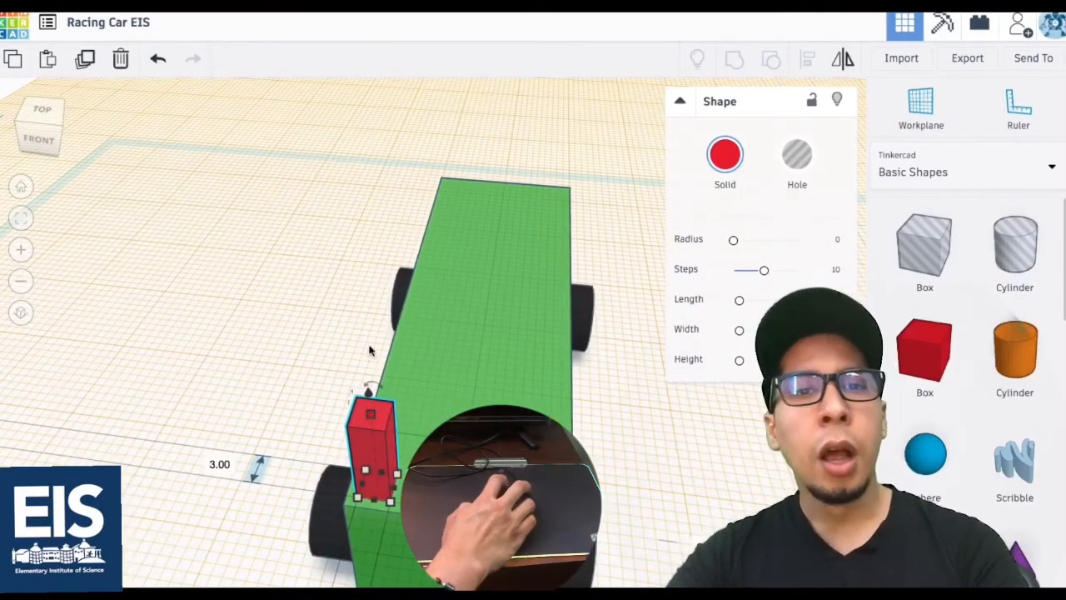
left_click(86, 55)
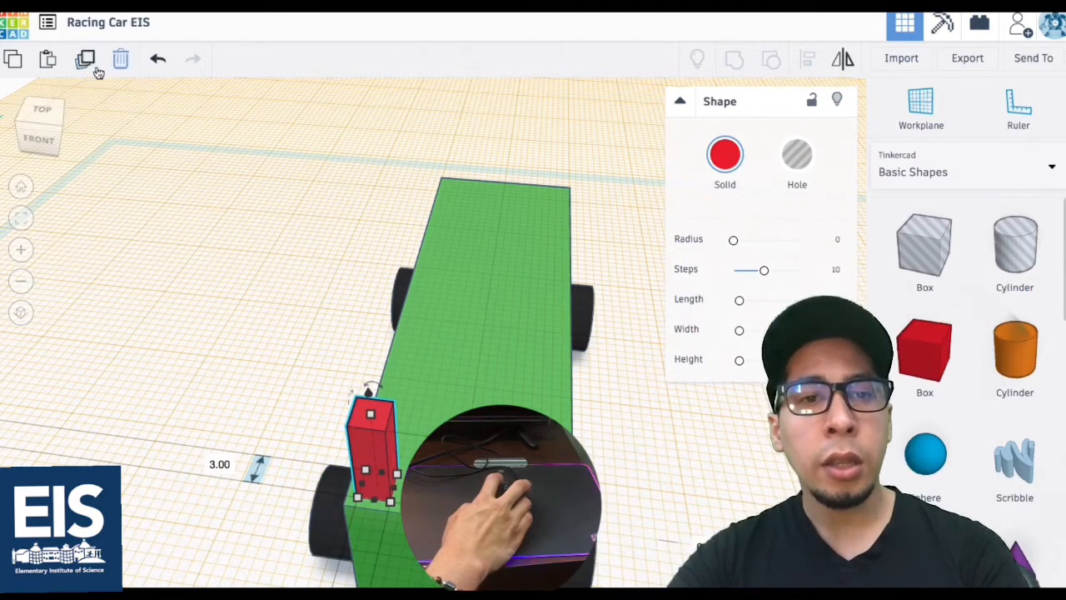
left_click(86, 60)
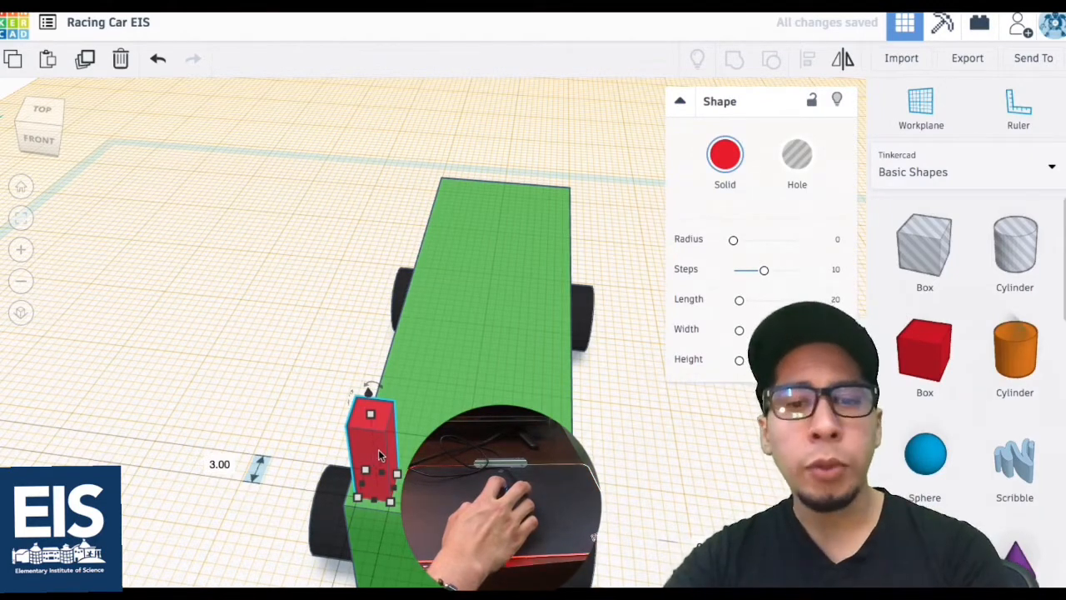
left_click_drag(370, 439, 580, 452)
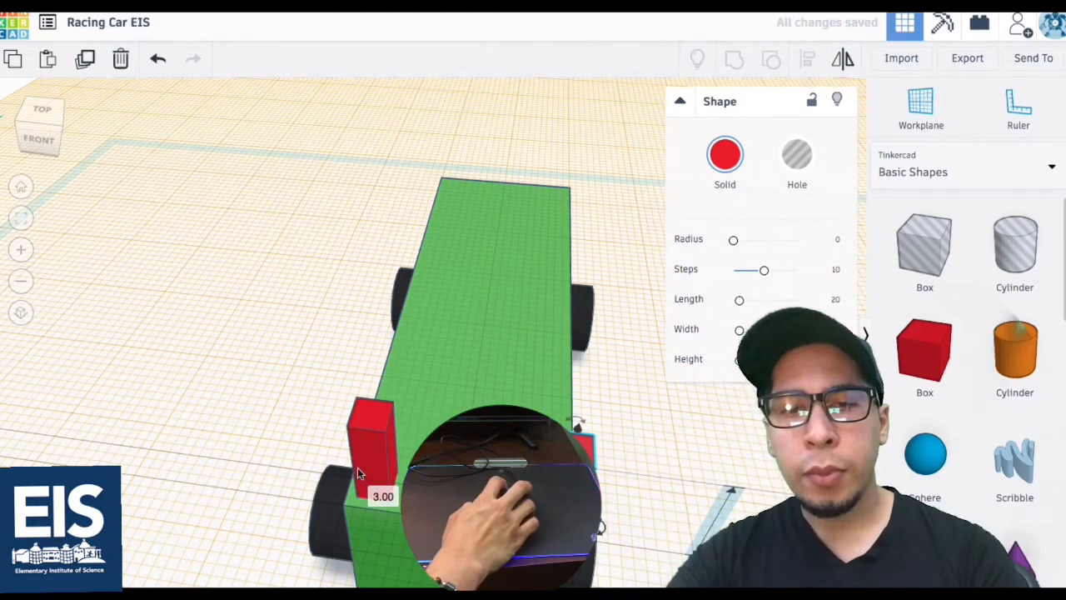
left_click_drag(363, 476, 352, 480)
right_click_drag(441, 491, 488, 476)
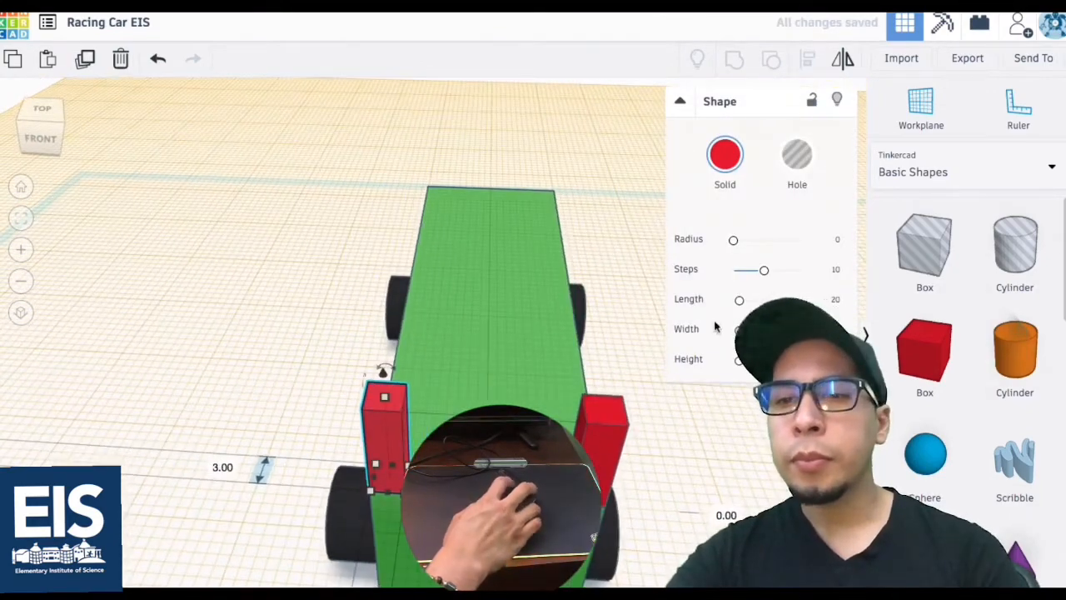
- Set a new workplane on the top face of the selected red post
right_click_drag(616, 281, 444, 306)
left_click(425, 279)
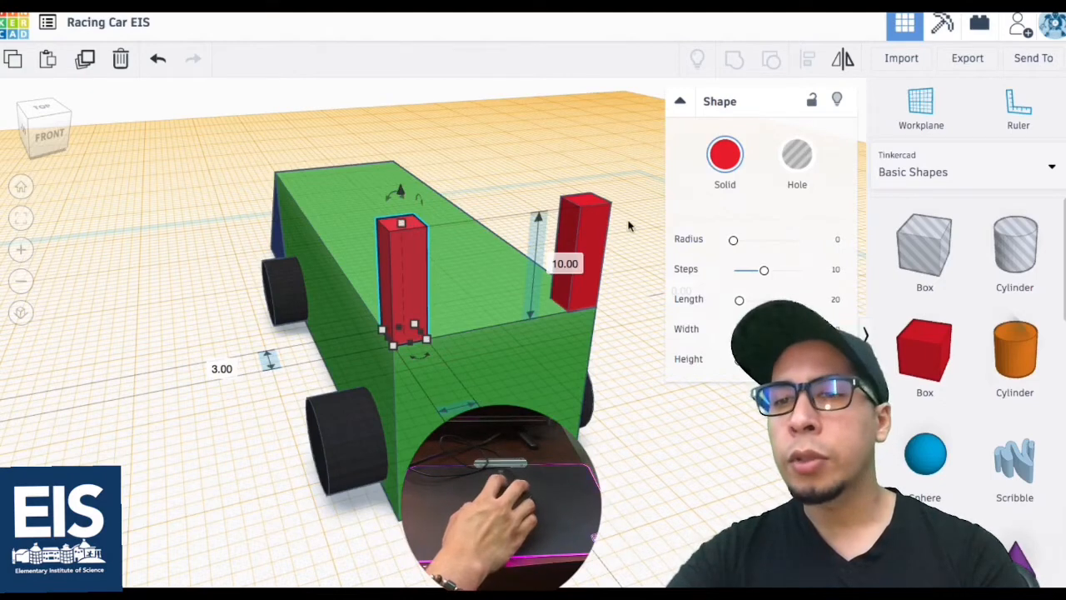
left_click(927, 105)
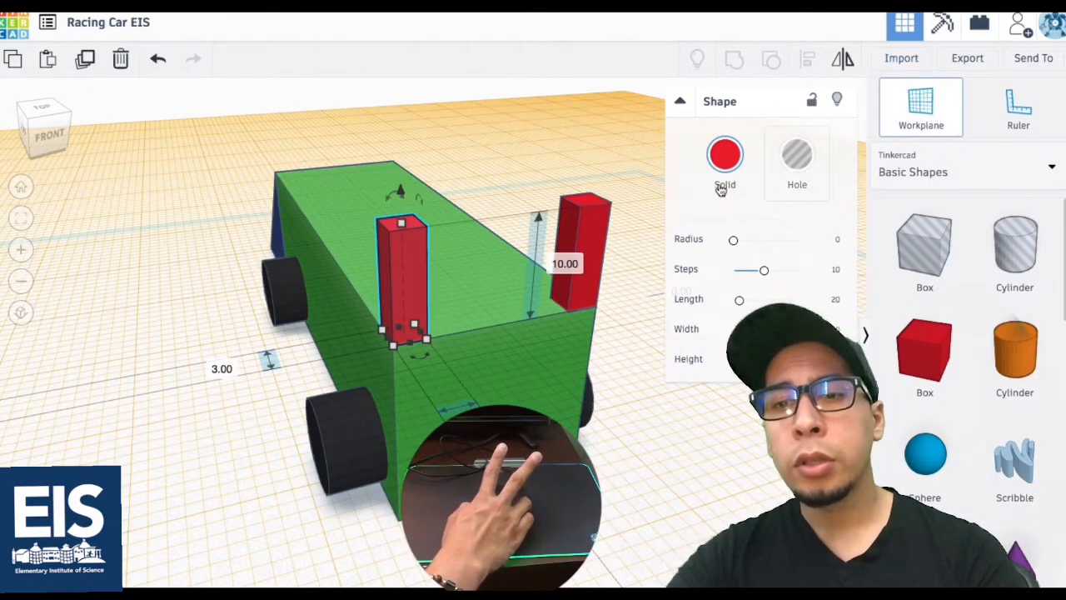
left_click(401, 222)
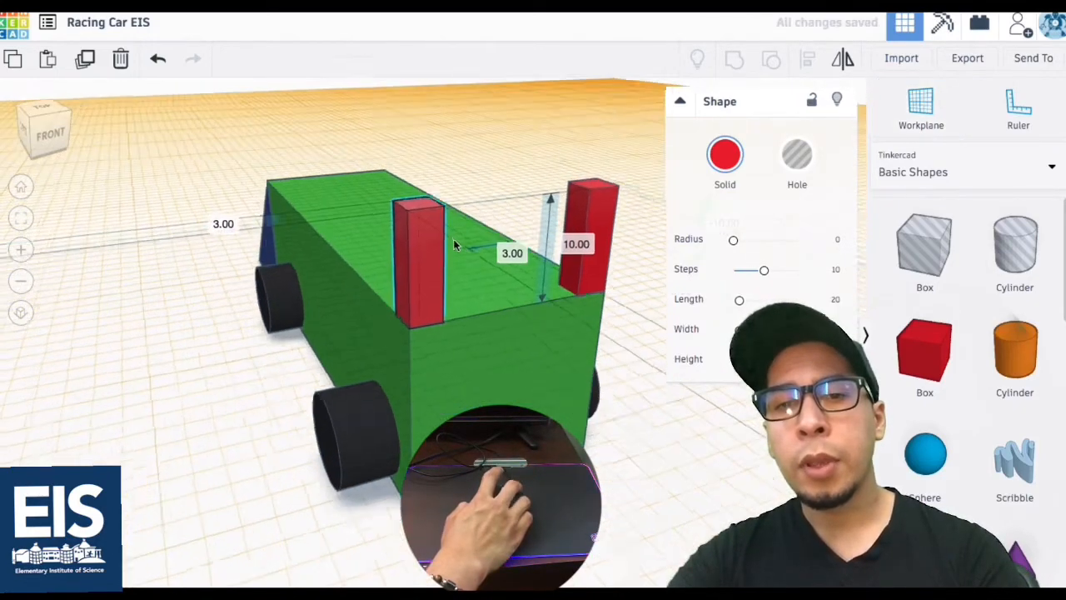
right_click_drag(476, 214, 429, 241)
middle_click_drag(429, 237, 425, 251)
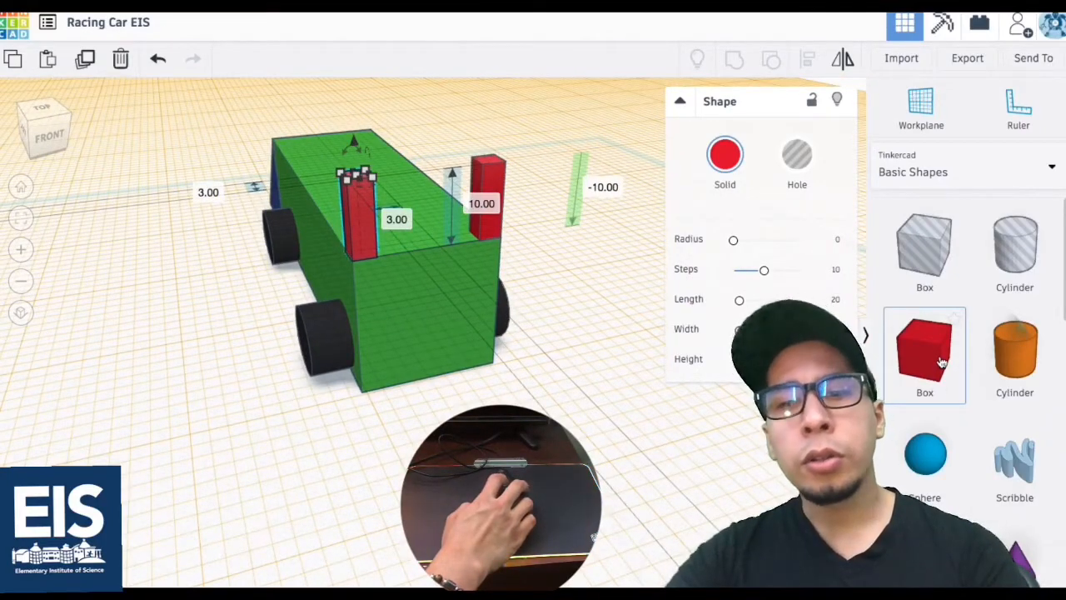
- Place a red box on top of the posts and make it 7 mm long and 2 mm high
left_click_drag(942, 362, 361, 187)
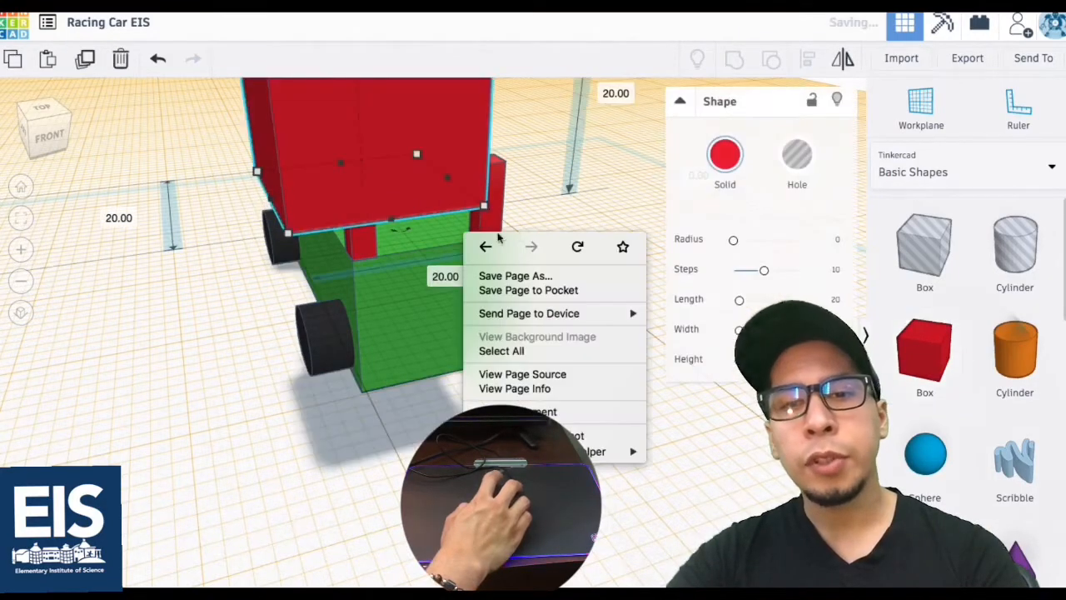
right_click(466, 234)
right_click_drag(562, 221, 533, 192)
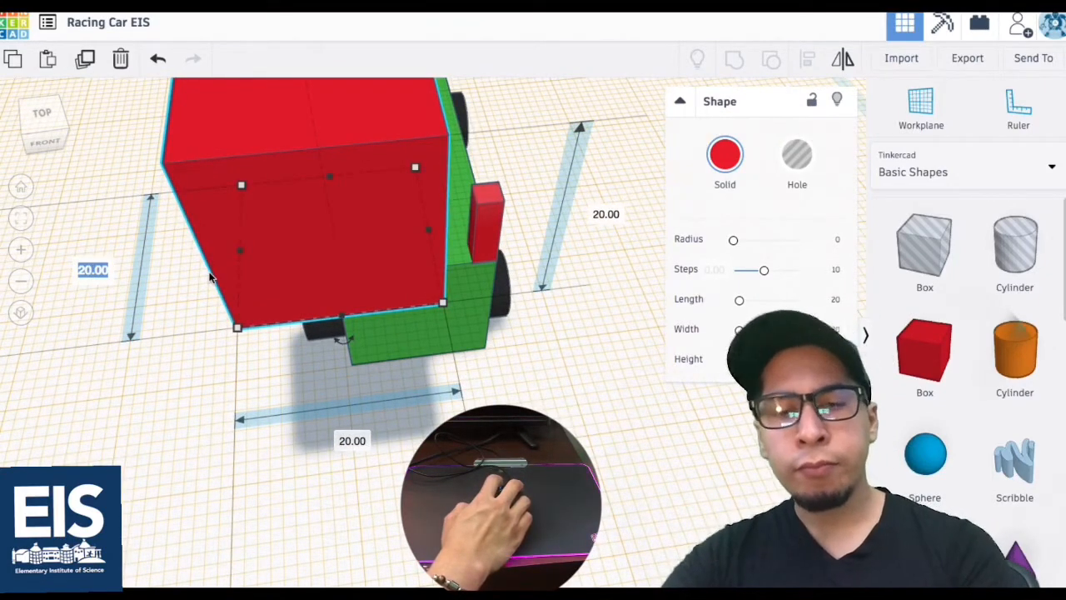
type("7")
key("Return")
right_click_drag(358, 354, 321, 331)
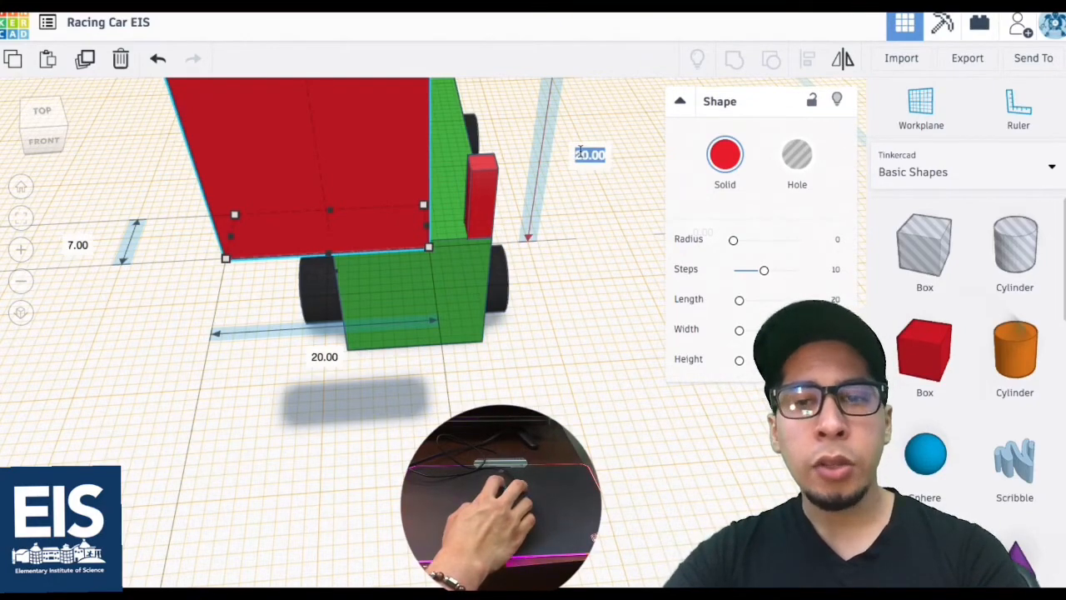
type("2")
key("Return")
- Set the width of the flat red box spanning the posts to 22 mm
right_click_drag(454, 303, 465, 209)
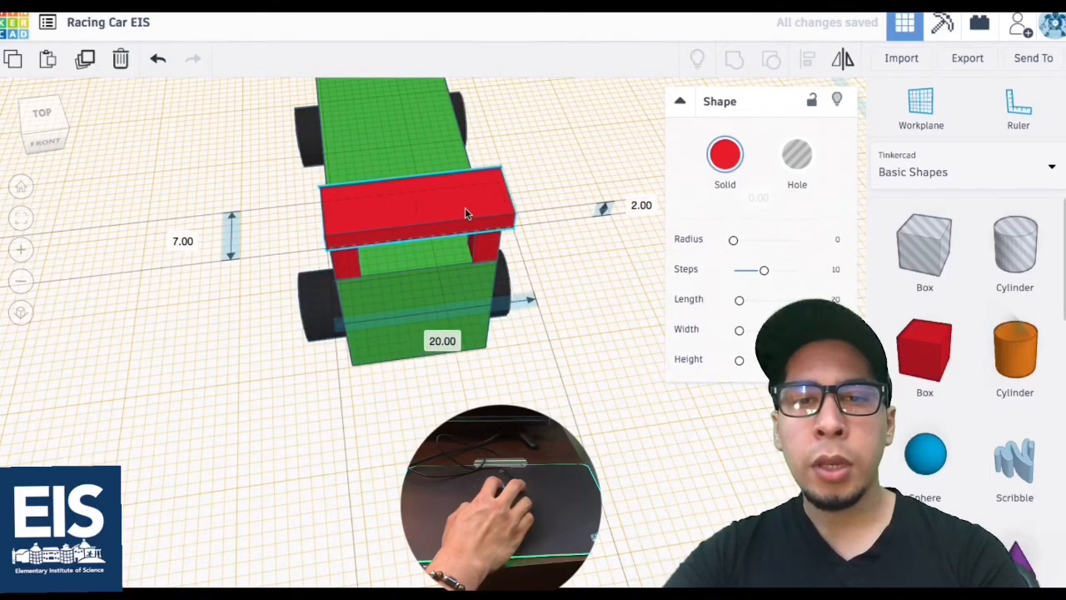
left_click(455, 338)
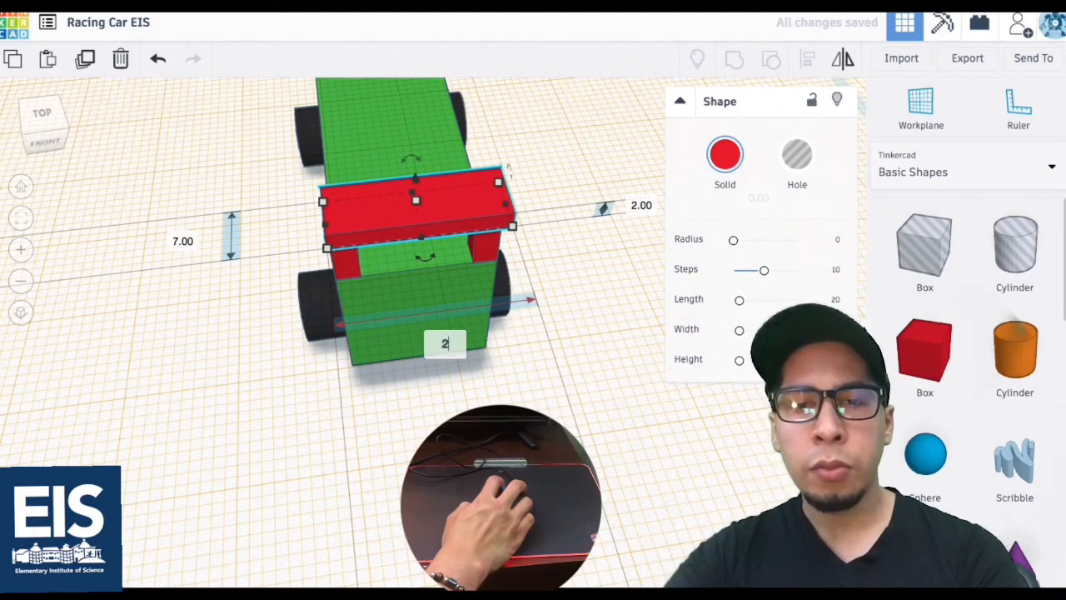
type("22")
key("Return")
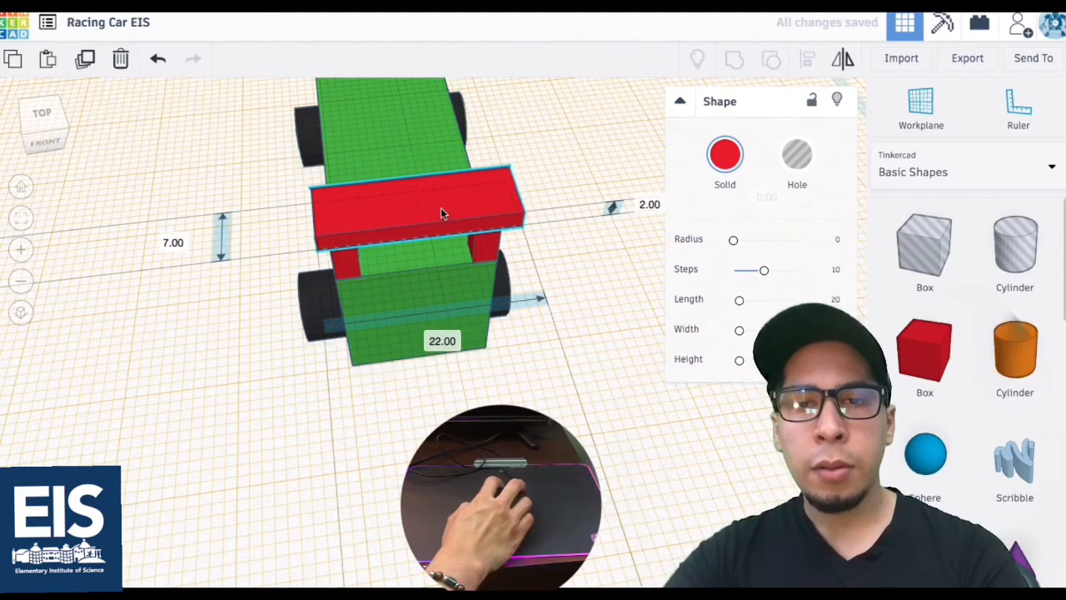